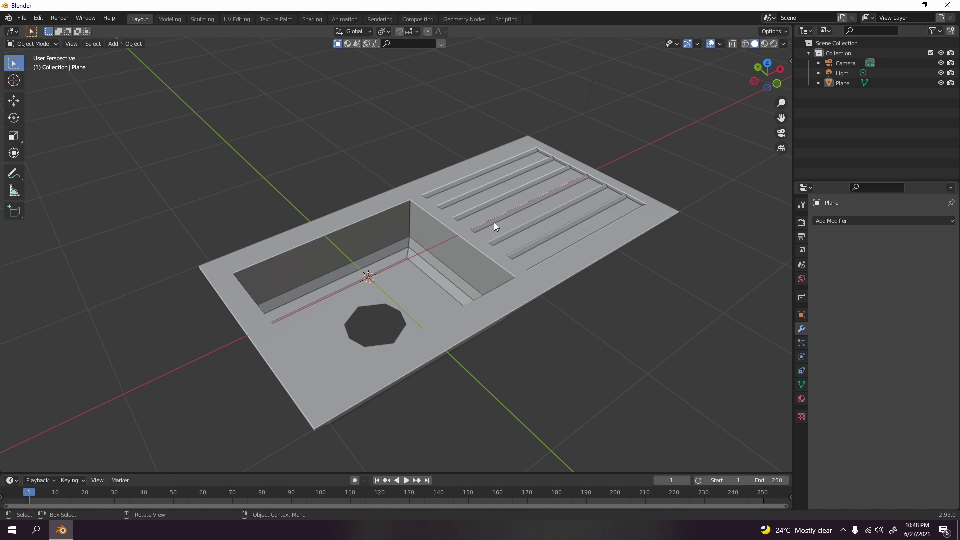
Hide the finished sink model and add a new plane mesh at the world origin
key(h)
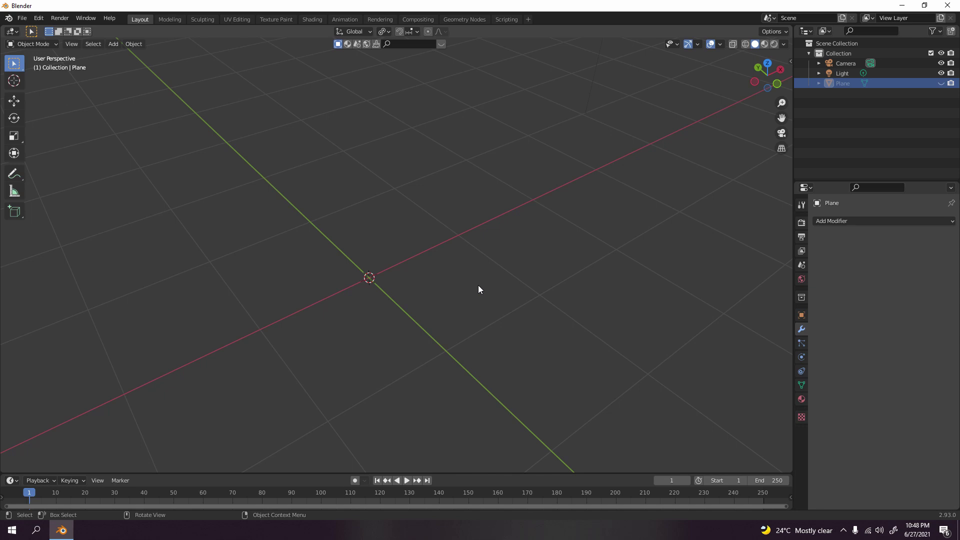
key(KP_1)
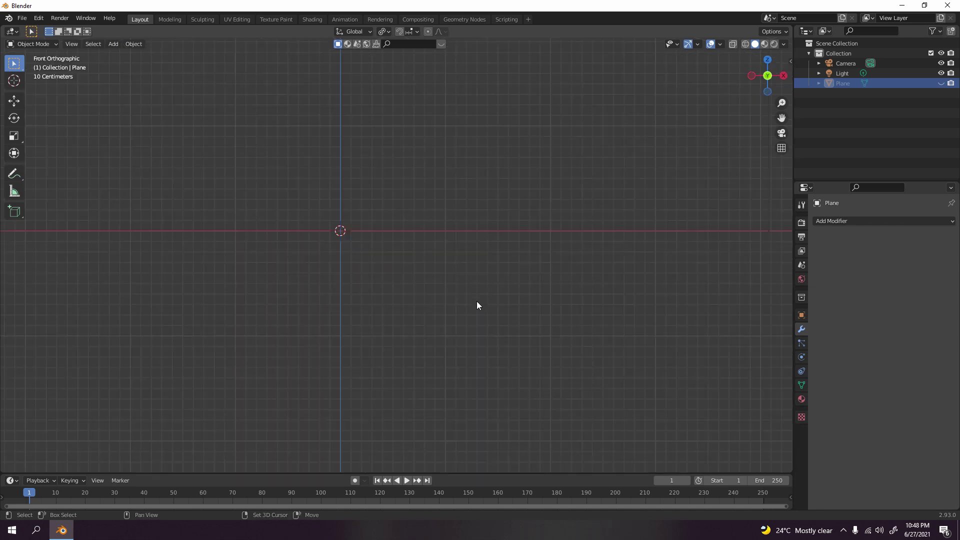
shift+scroll(540, 300, up, 1)
key(shift+a)
mouse_move(506, 219)
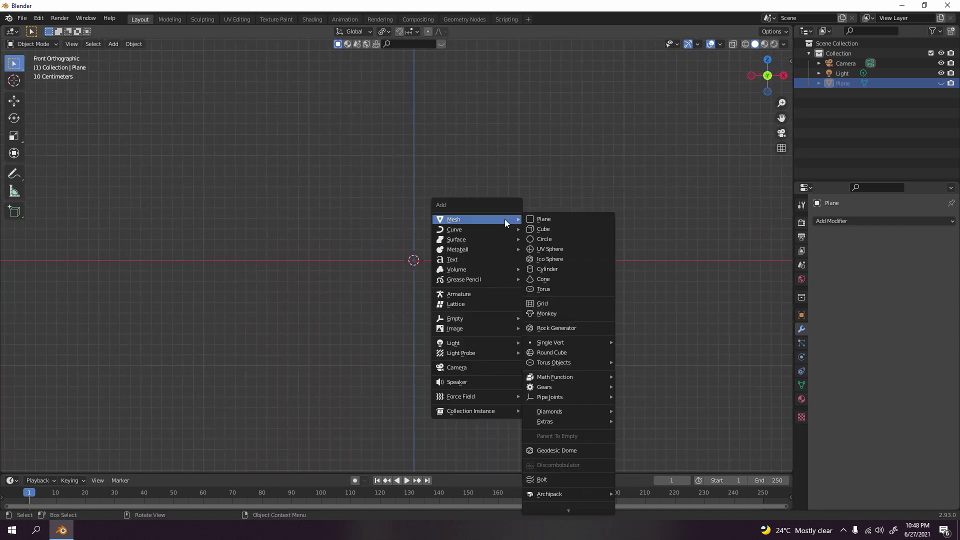
click(534, 222)
middle_drag(534, 223, 528, 283)
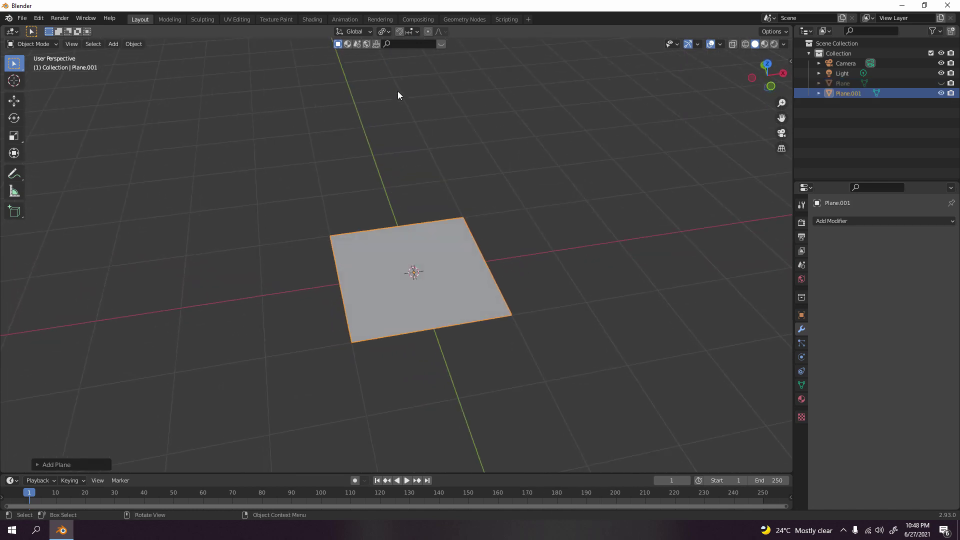
key(Tab)
key(Tab)
click(485, 187)
middle_drag(485, 188, 534, 213)
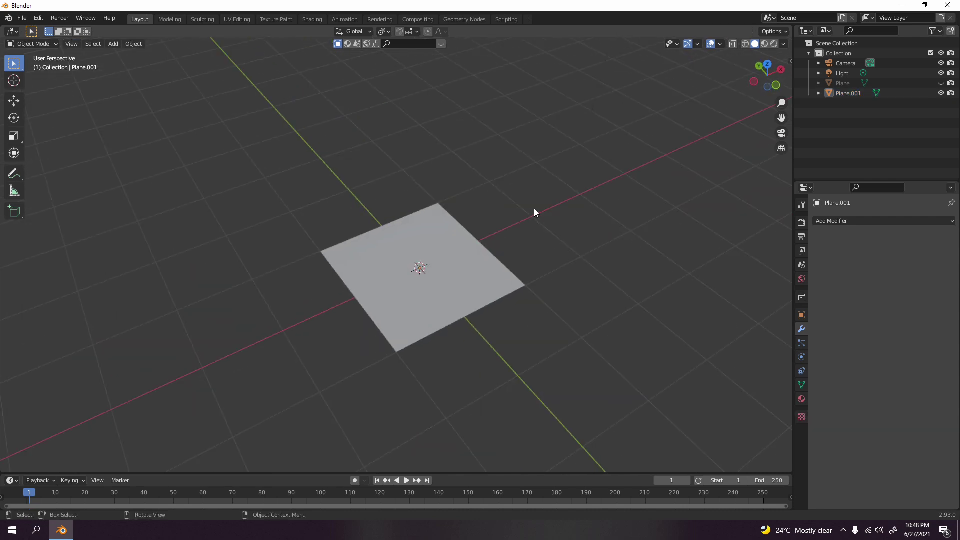
Turn on snapping and select the plane's edge on the positive X side in Edit Mode
click(400, 32)
key(s)
right_click(521, 252)
key(Tab)
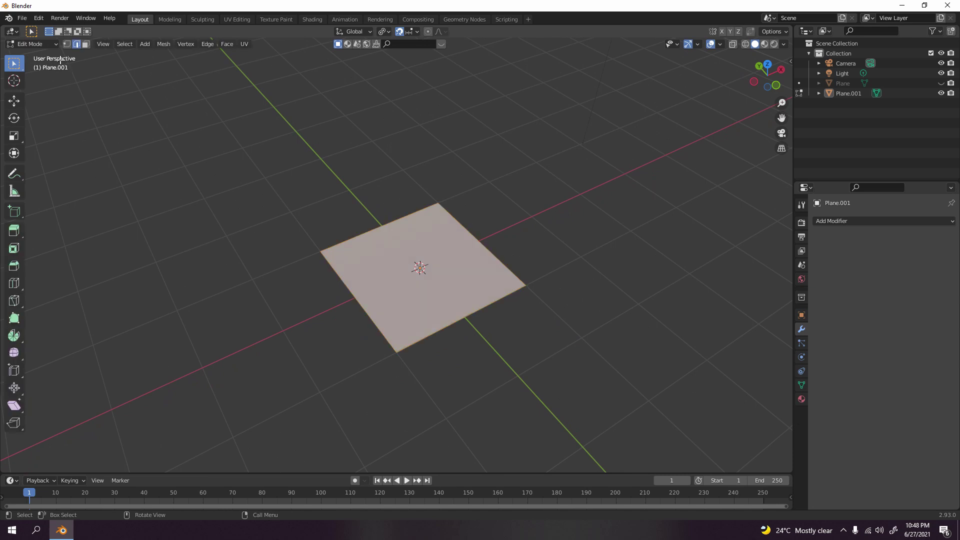
click(491, 241)
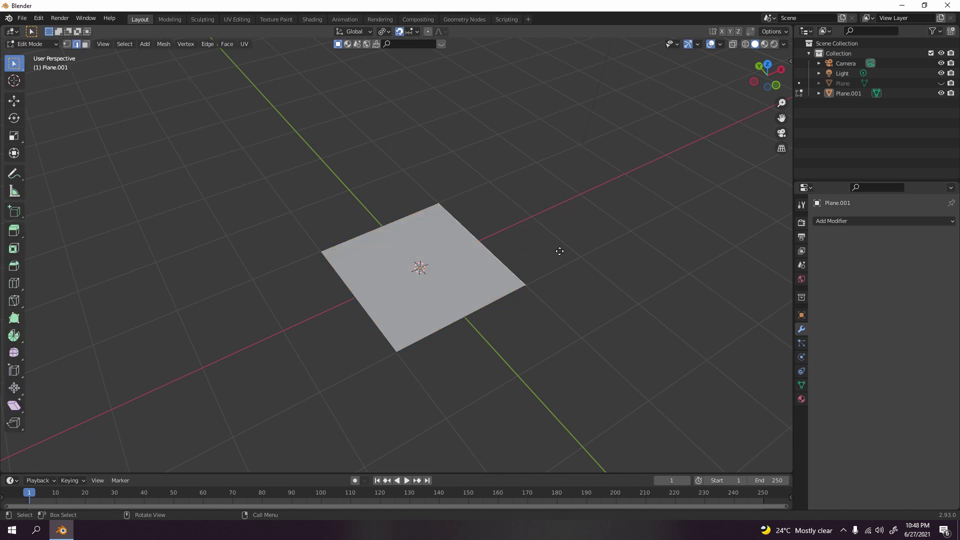
key(g)
key(x)
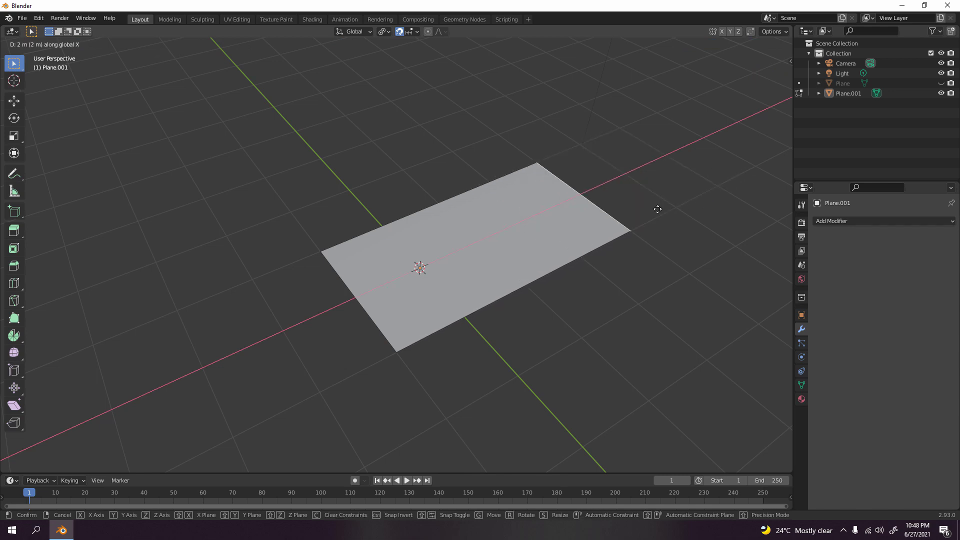
right_click(658, 209)
scroll(636, 283, up, 1)
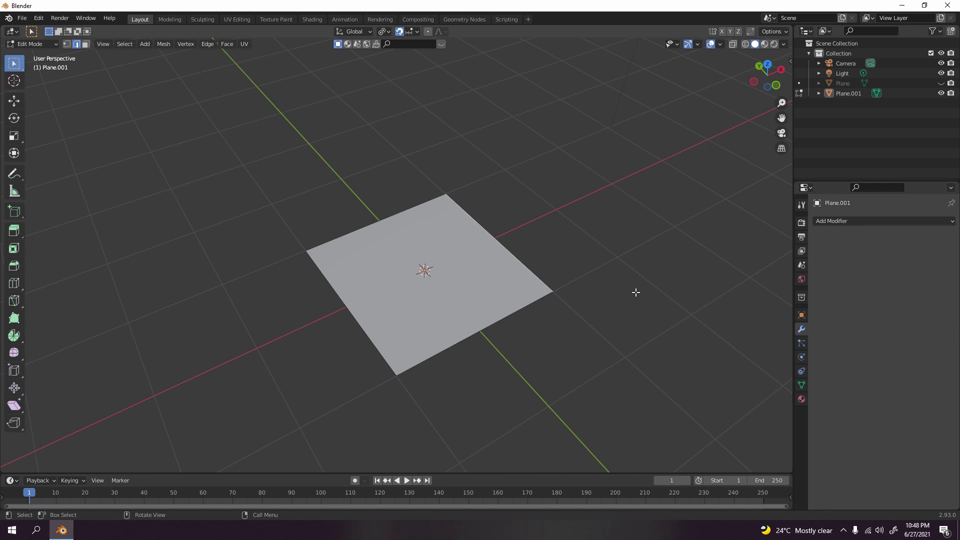
scroll(637, 292, up, 5)
key(KP_7)
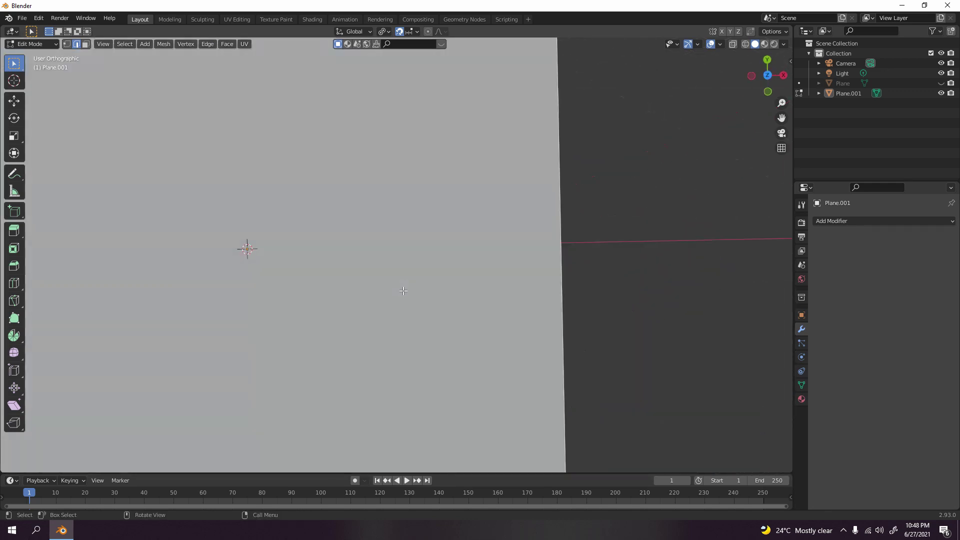
scroll(246, 248, down, 5)
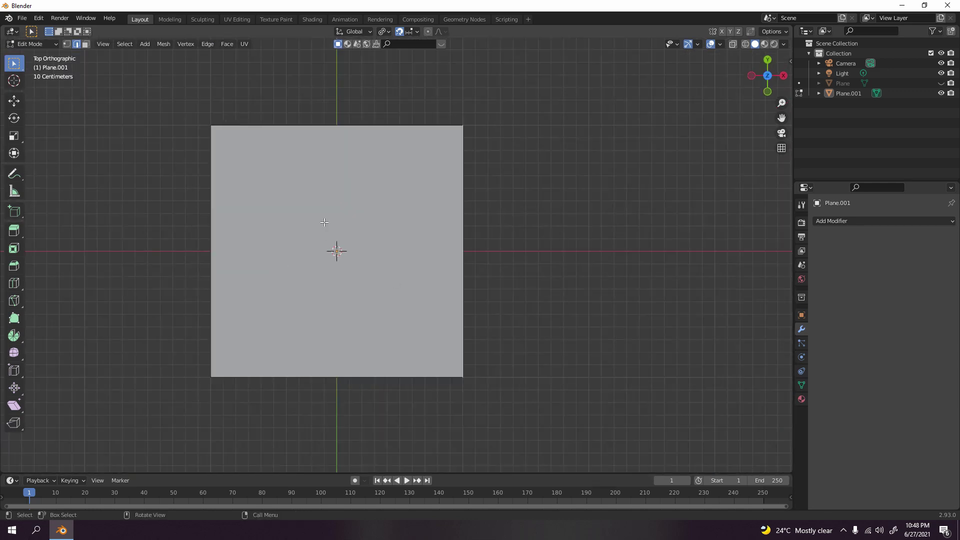
scroll(398, 257, up, 3)
shift+middle_drag(605, 266, 482, 279)
scroll(508, 279, up, 7)
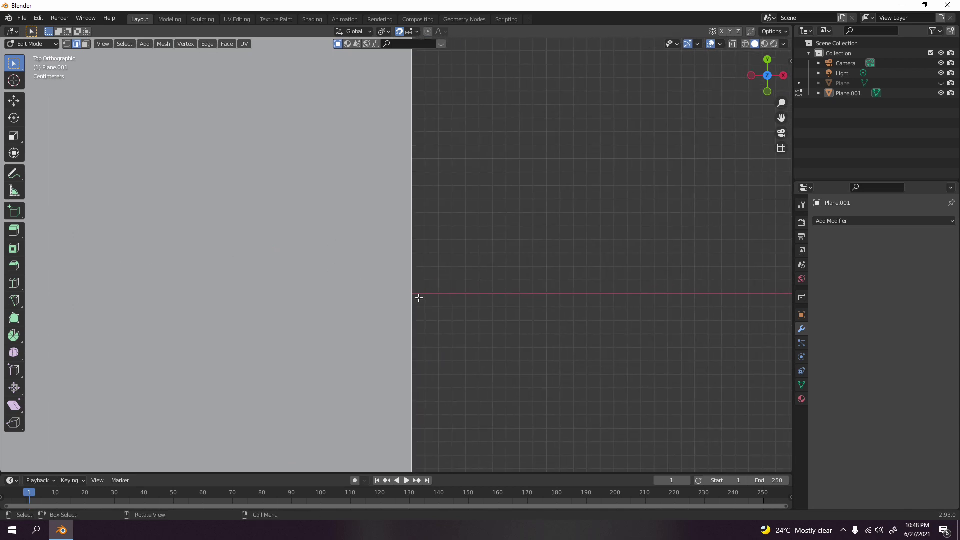
scroll(413, 289, down, 4)
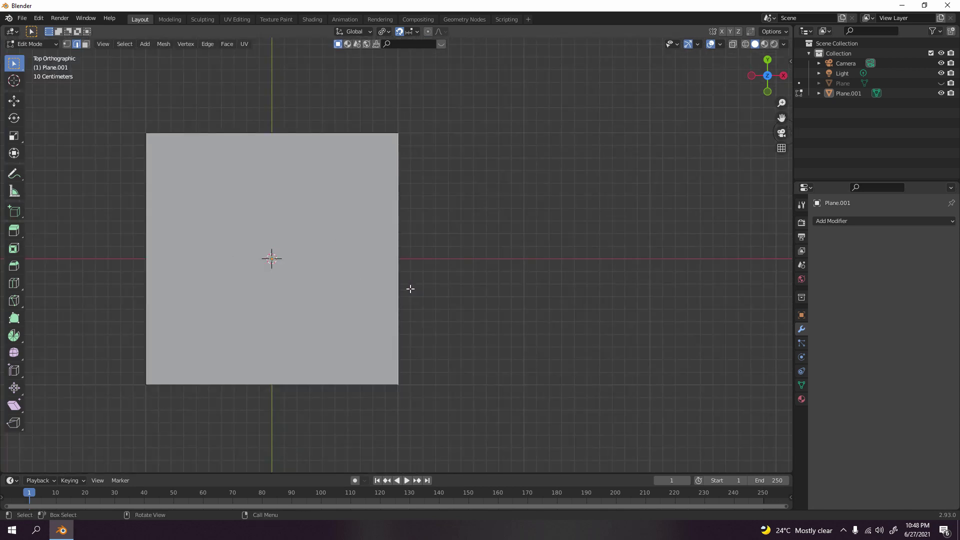
middle_drag(409, 286, 415, 263)
scroll(437, 264, up, 3)
scroll(438, 264, down, 1)
scroll(444, 225, down, 3)
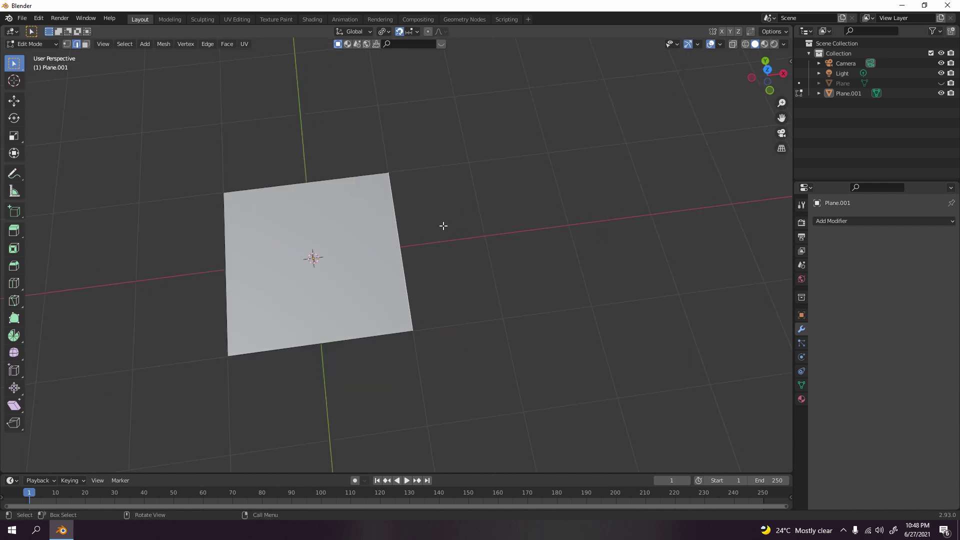
middle_drag(444, 225, 429, 240)
key(g)
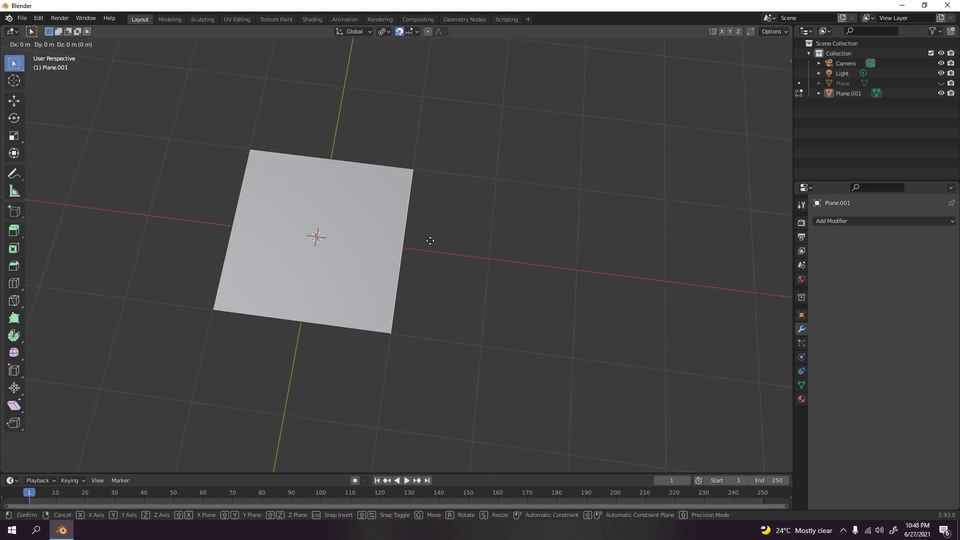
key(Escape)
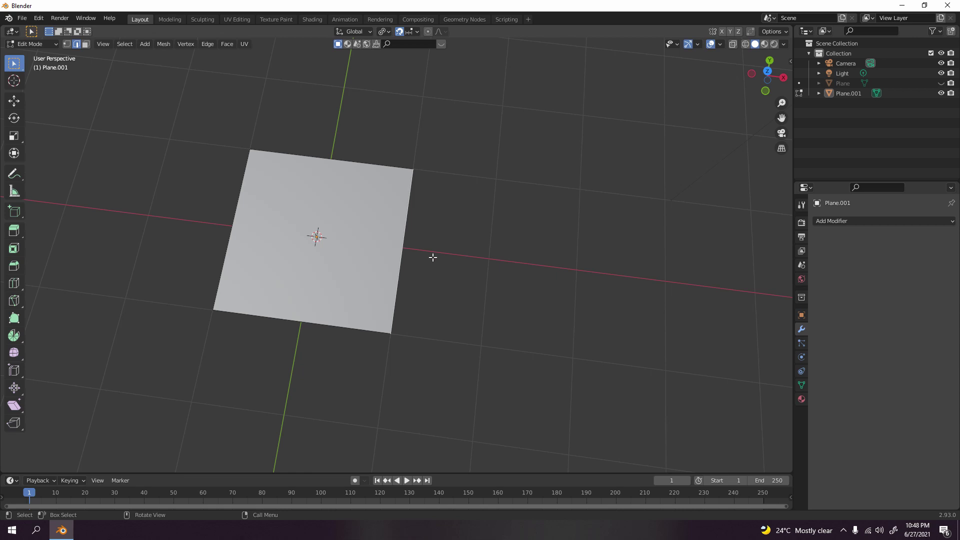
Extrude the selected edge 3 m along the X axis to add a second section to the plane
middle_drag(457, 275, 497, 247)
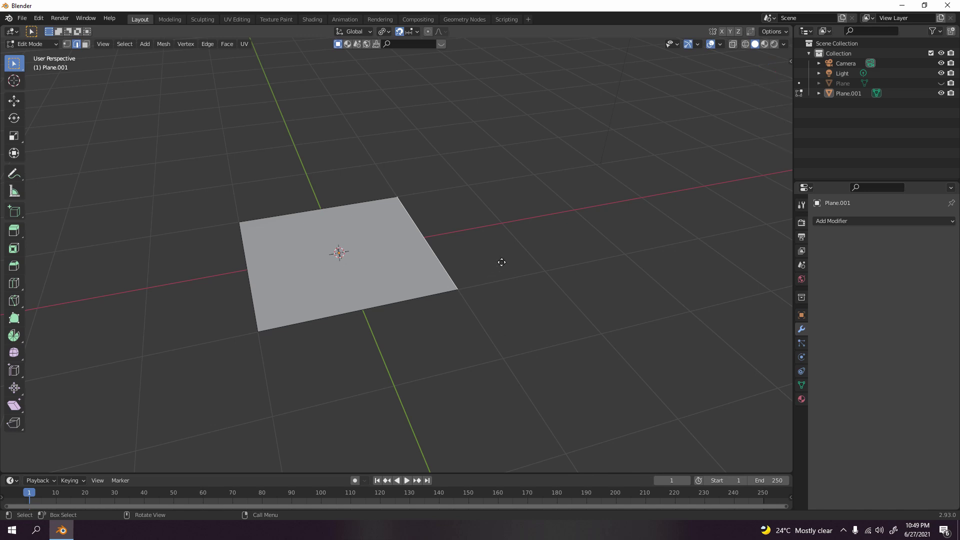
key(e)
key(x)
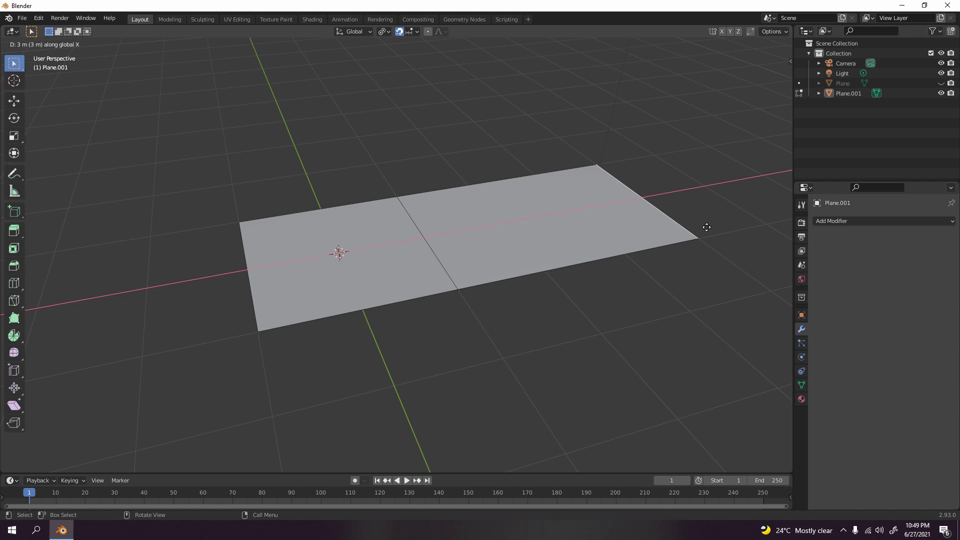
click(706, 227)
right_click(707, 227)
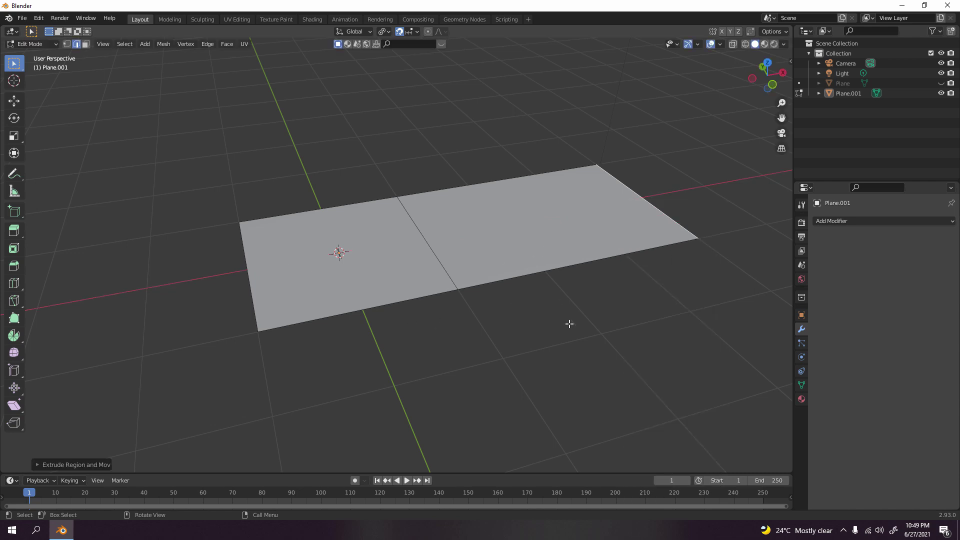
Hide the camera and the light in Object Mode
key(KP_7)
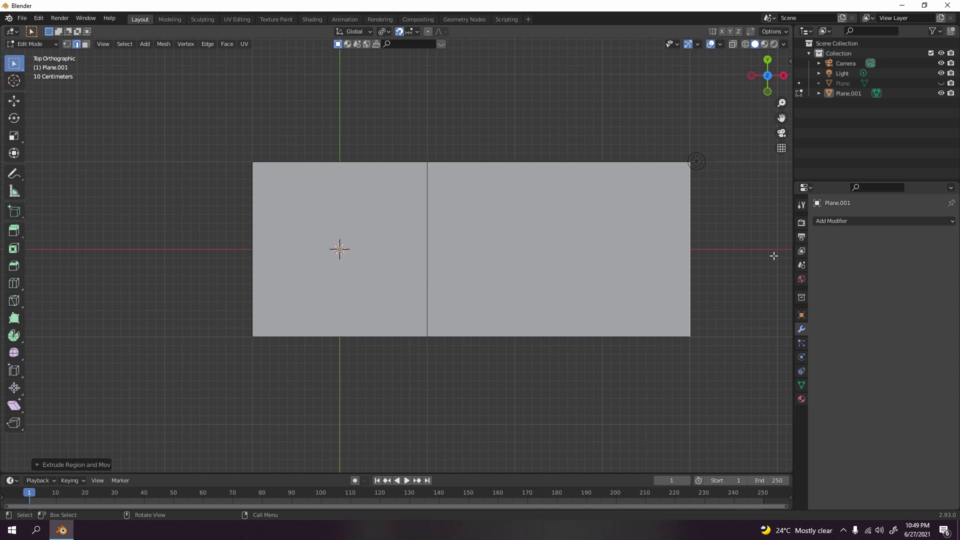
key(Tab)
middle_drag(538, 271, 592, 148)
key(KP_7)
key(Tab)
scroll(513, 242, up, 3)
scroll(513, 241, down, 3)
key(Tab)
scroll(554, 105, down, 3)
middle_drag(554, 105, 544, 157)
drag(450, 91, 689, 264)
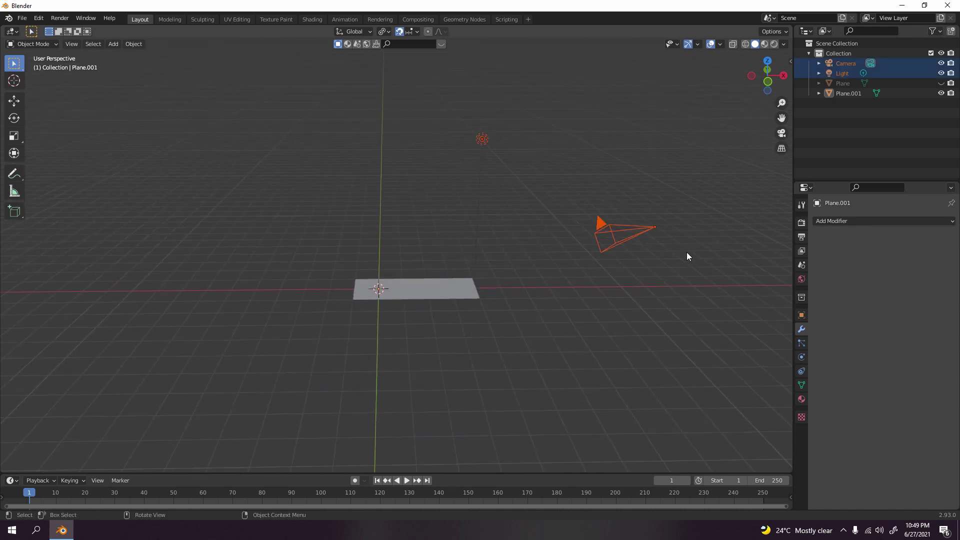
key(h)
Move the plane's outer edge on the negative X side by -0.2 m along X in Edit Mode
key(KP_7)
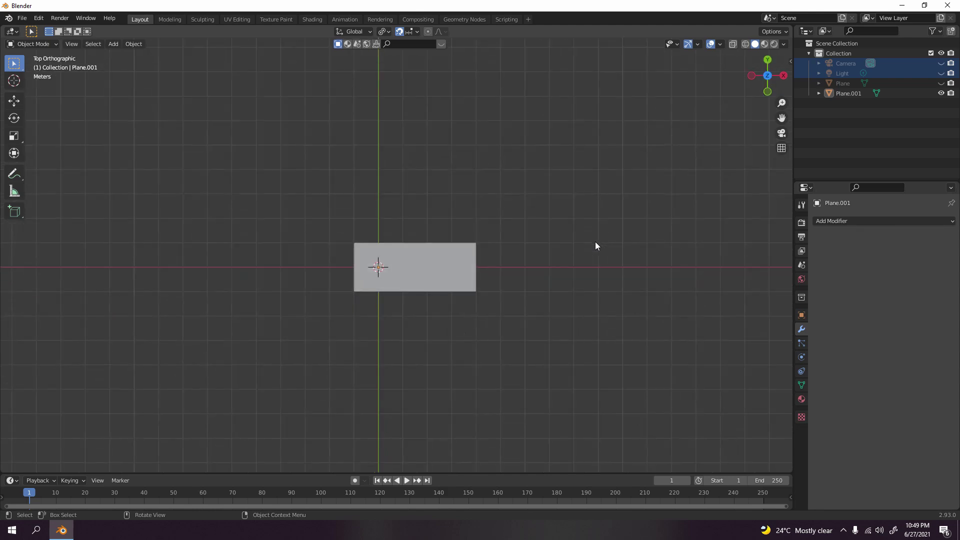
scroll(595, 245, up, 6)
key(Tab)
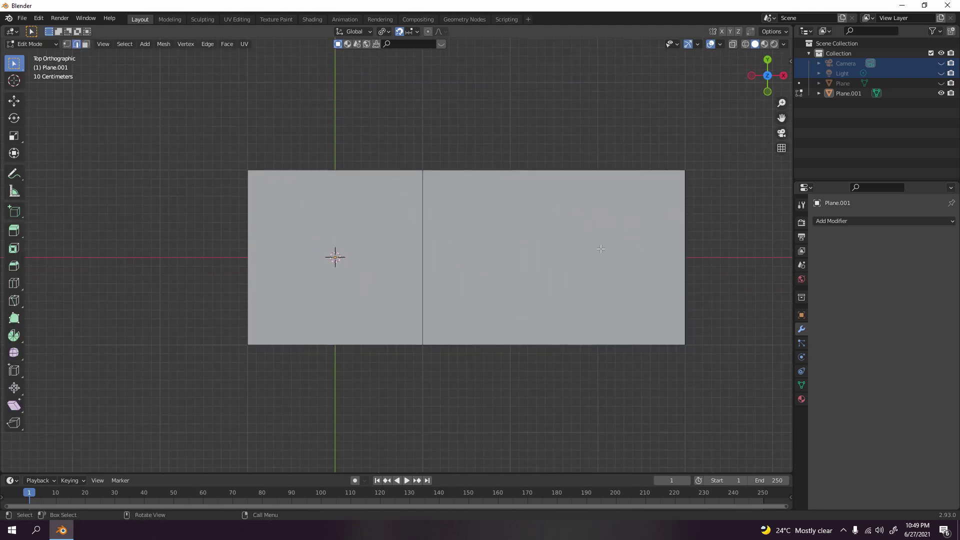
shift+middle_drag(324, 277, 398, 281)
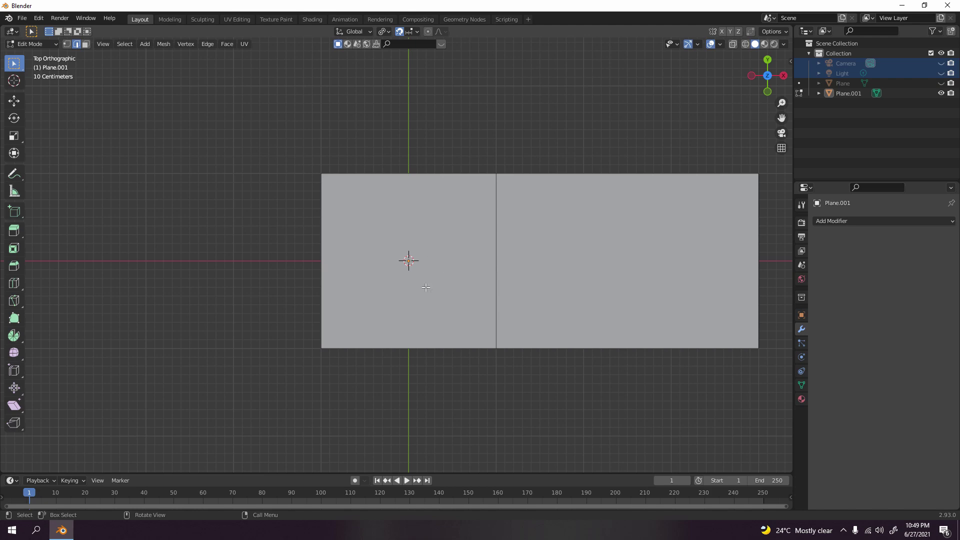
click(328, 259)
key(g)
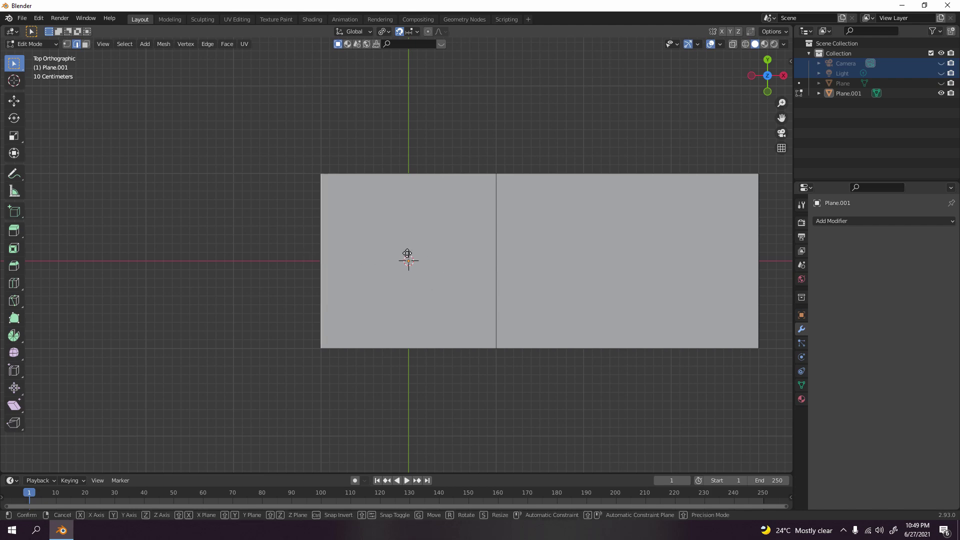
key(x)
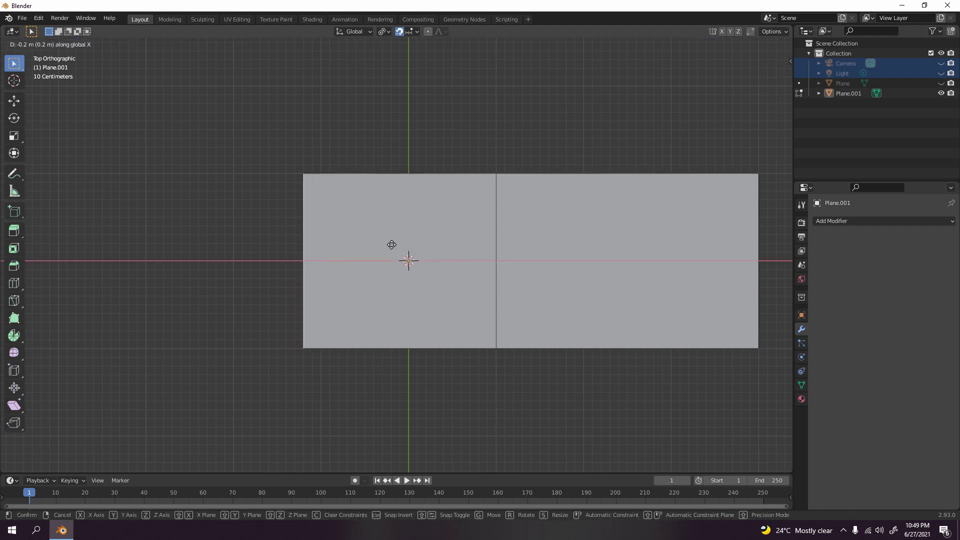
click(392, 245)
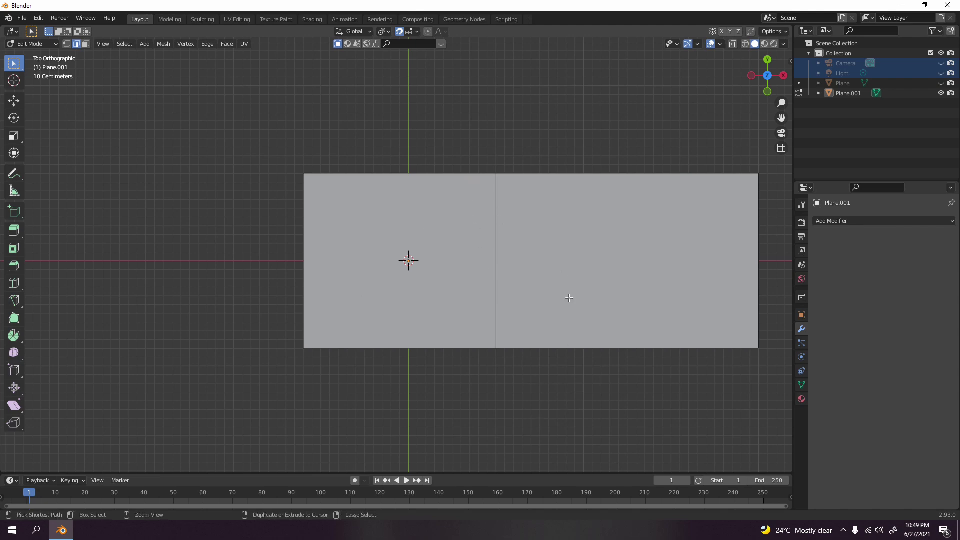
Add a centred lengthwise loop cut and bevel it into two lines running close to the plane's long edges
key(ctrl+r)
click(505, 261)
right_click(500, 255)
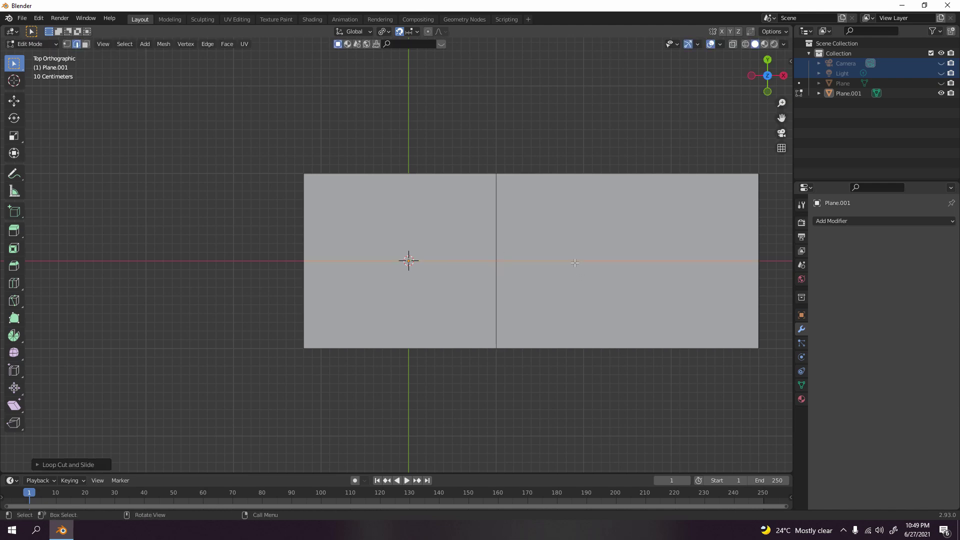
key(ctrl+b)
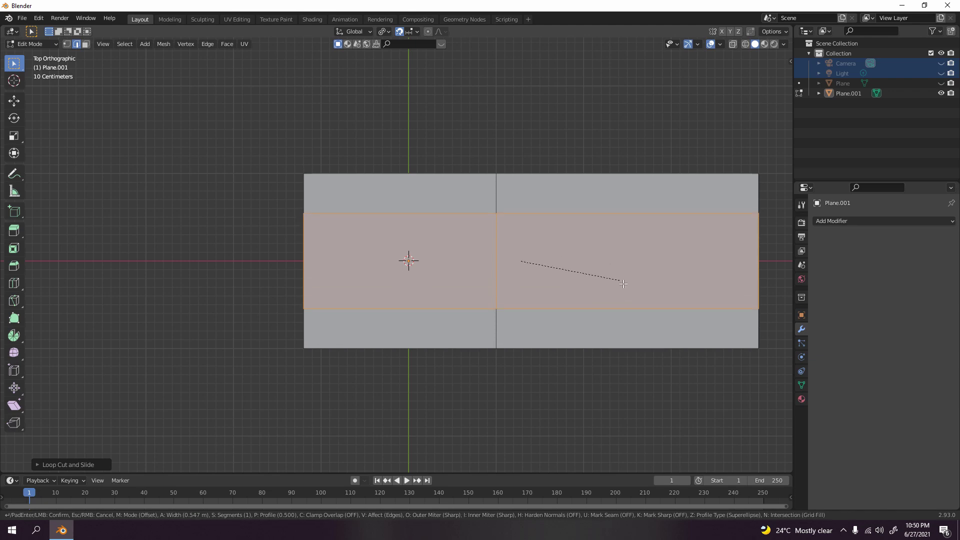
click(655, 292)
Add a crosswise loop cut in the shorter section and slide it close to the outer short edge
scroll(488, 319, down, 2)
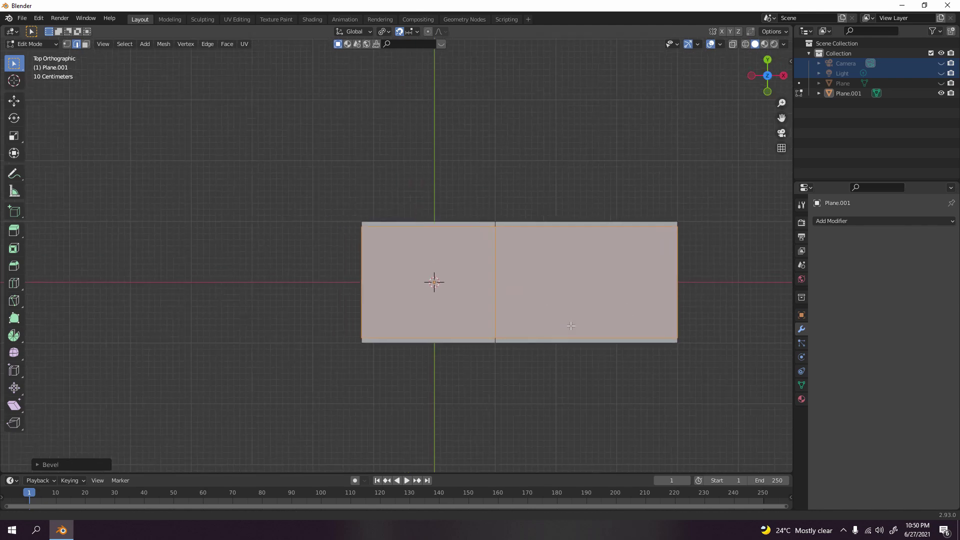
scroll(325, 269, up, 3)
key(ctrl+r)
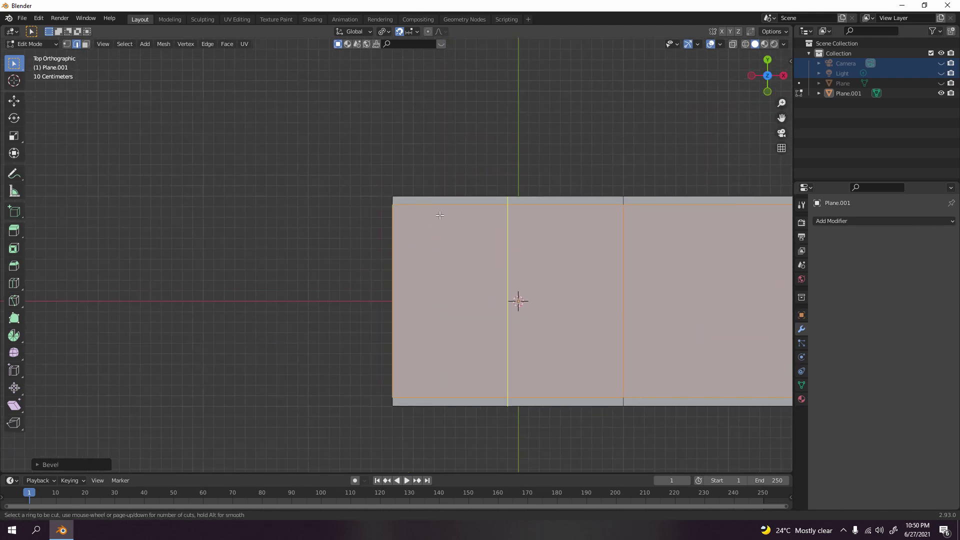
click(439, 215)
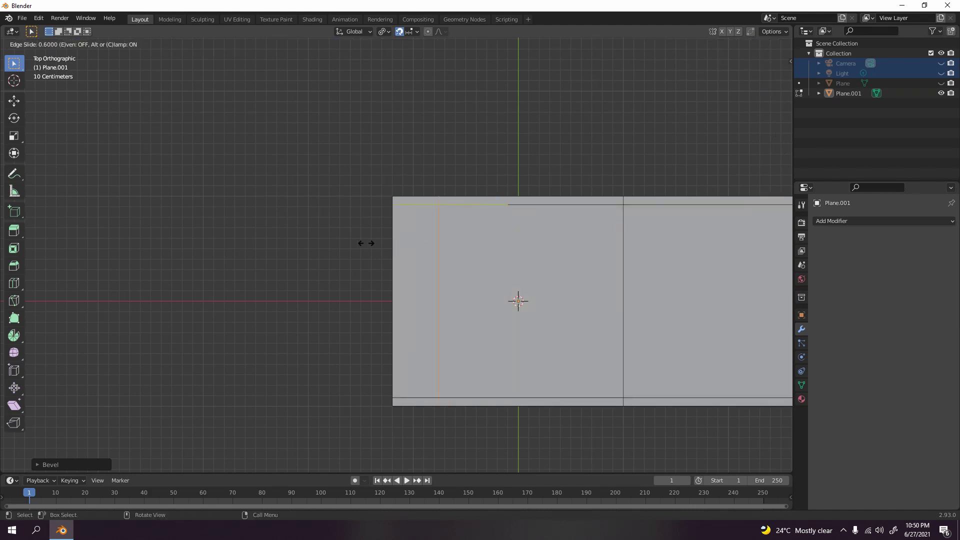
click(342, 260)
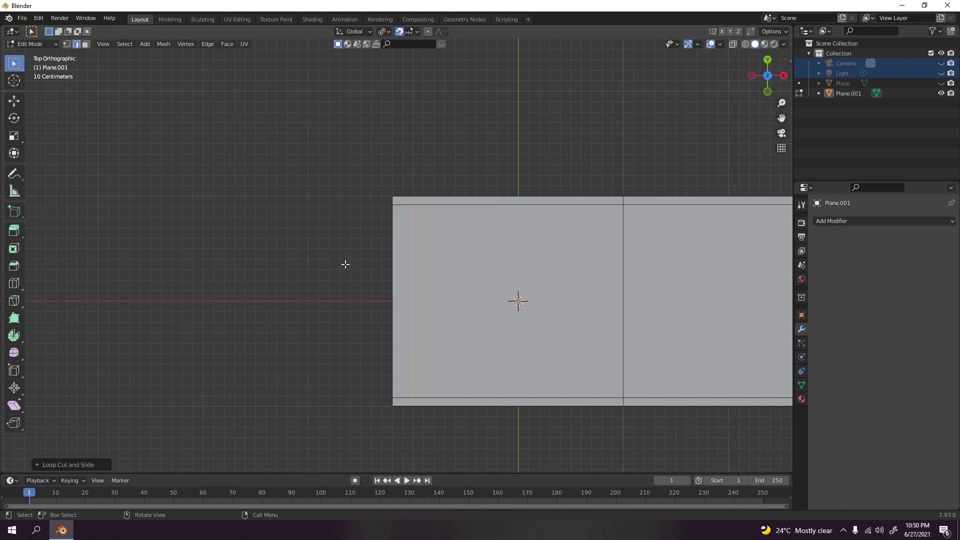
middle_drag(330, 308, 446, 289)
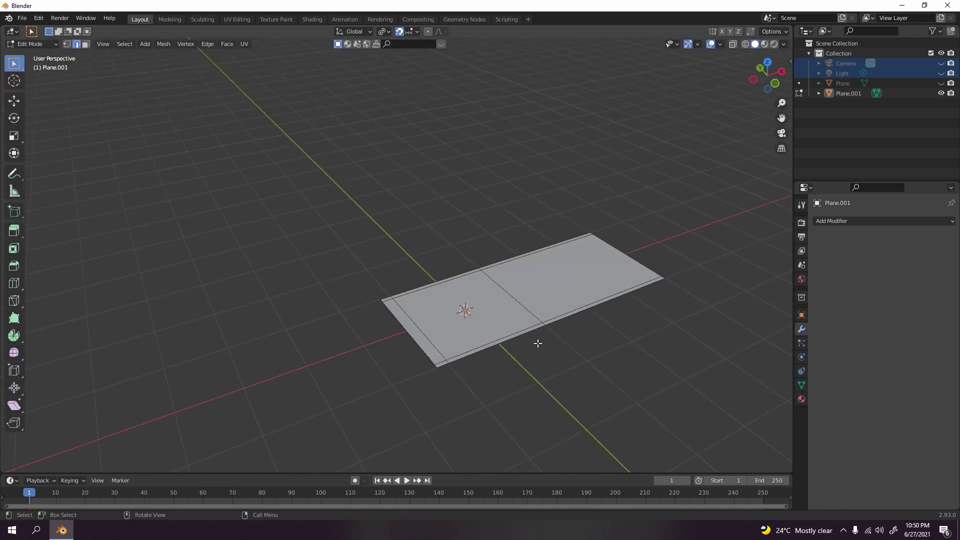
scroll(537, 342, up, 3)
middle_drag(588, 339, 143, 203)
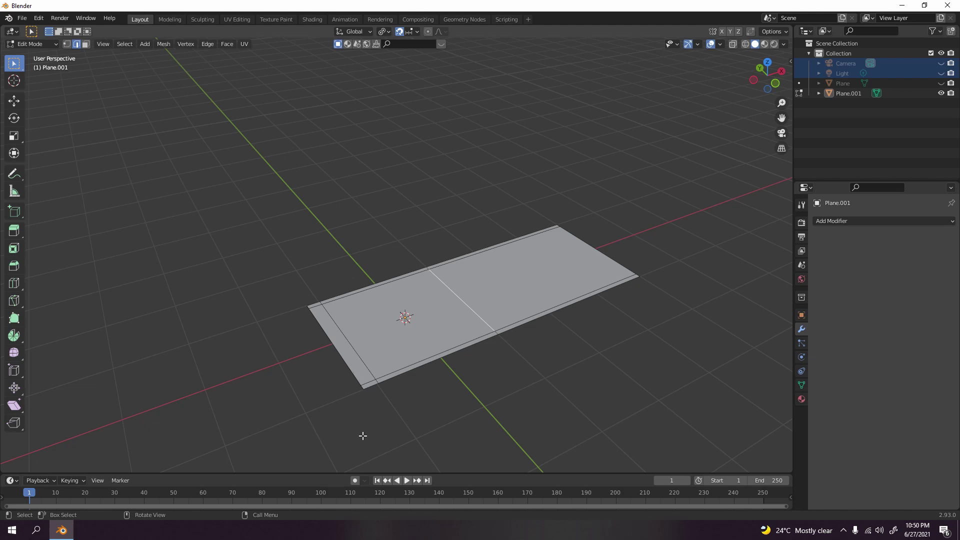
Select the basin face between the two crosswise cuts in face select mode and show it from the front
key(3)
click(393, 335)
key(KP_1)
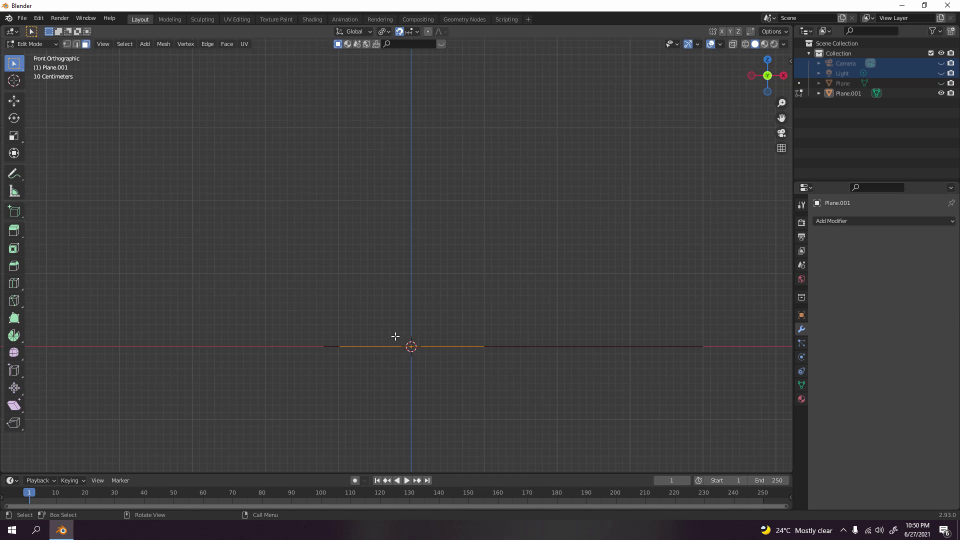
shift+middle_drag(509, 393, 508, 270)
scroll(578, 272, up, 2)
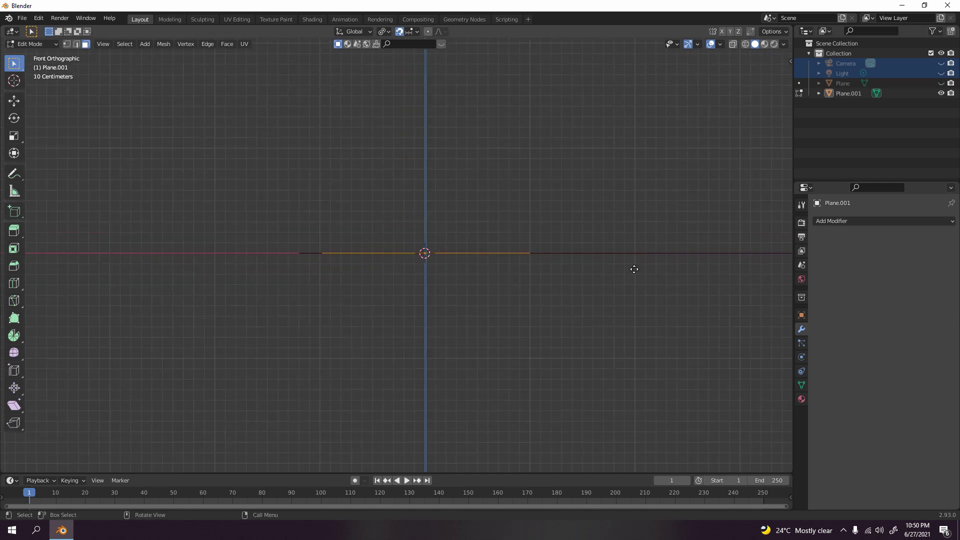
key(g)
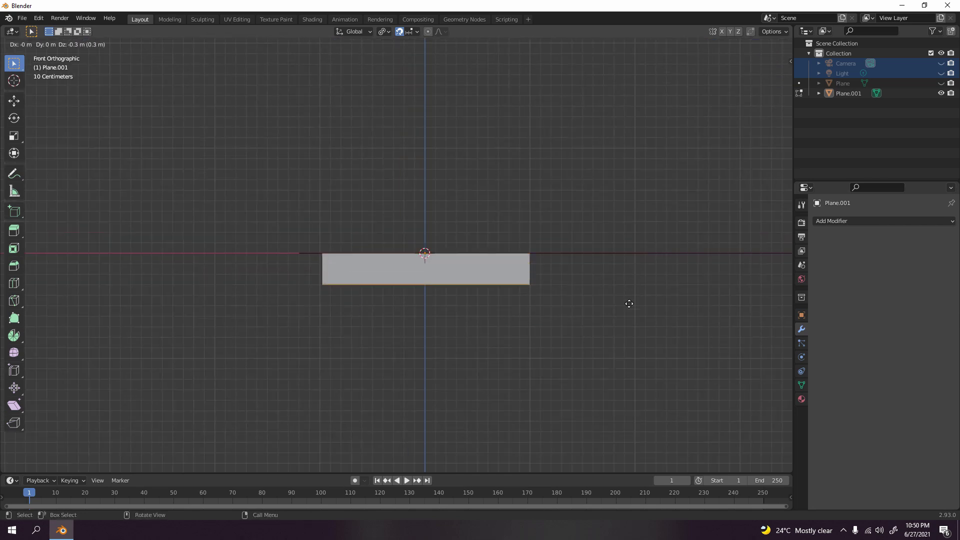
key(z)
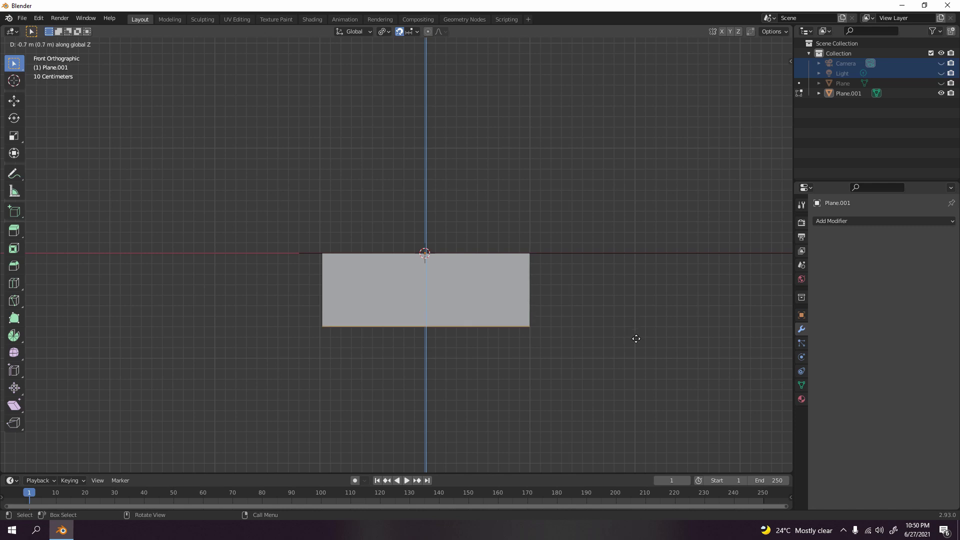
key(z)
key(Escape)
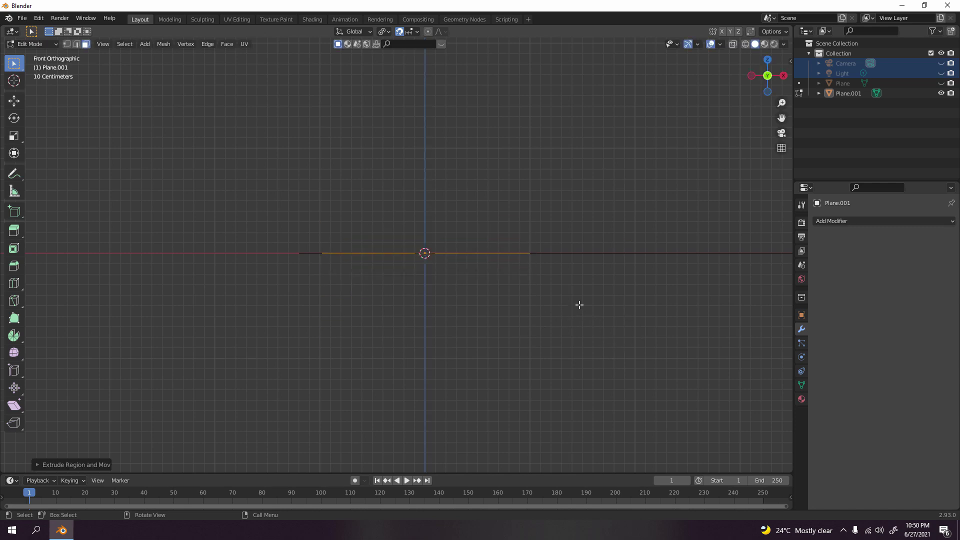
key(e)
key(g)
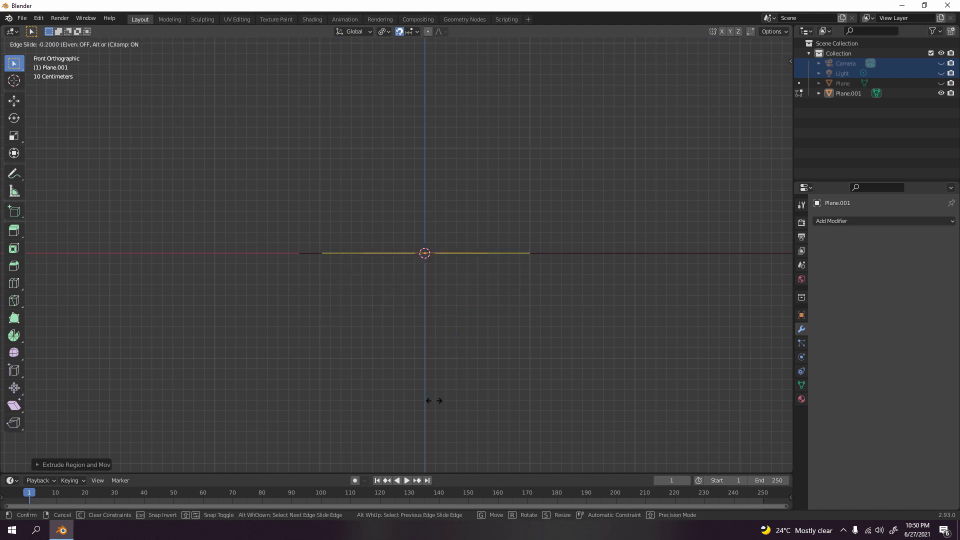
key(g)
key(Escape)
key(e)
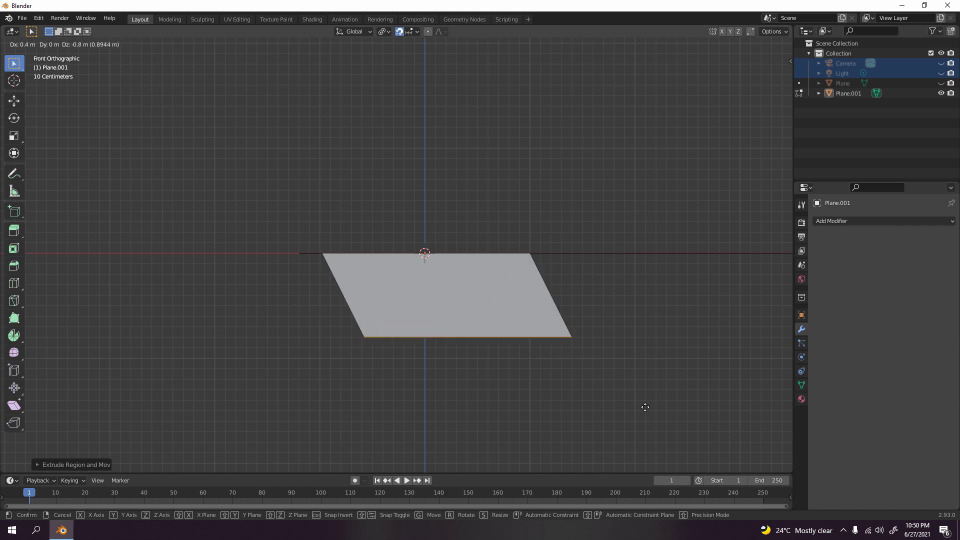
key(z)
key(Escape)
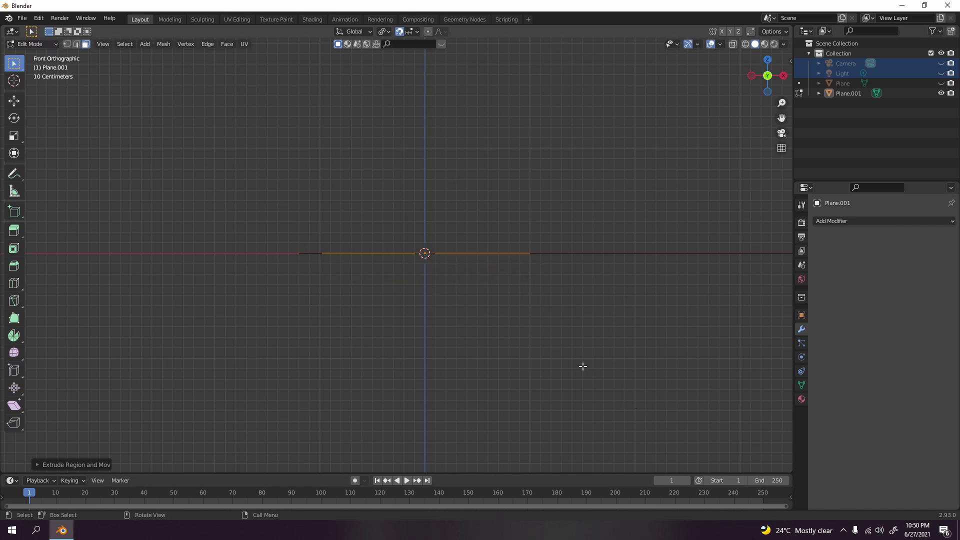
middle_drag(580, 300, 594, 352)
key(ctrl+z)
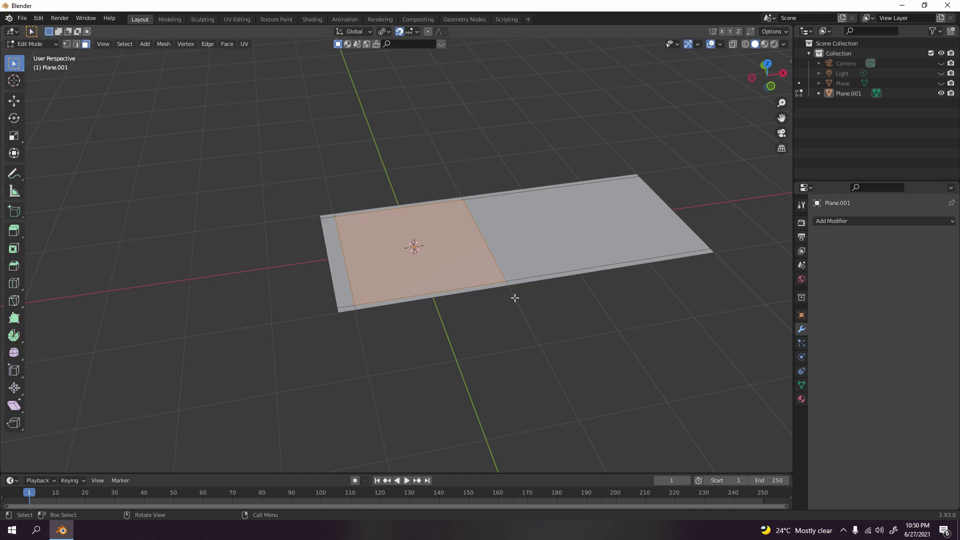
Extrude the selected basin face -0.7 m along Z to form the sink basin, and clear the selection
key(KP_1)
middle_drag(516, 297, 554, 277)
middle_drag(508, 229, 523, 289)
key(KP_1)
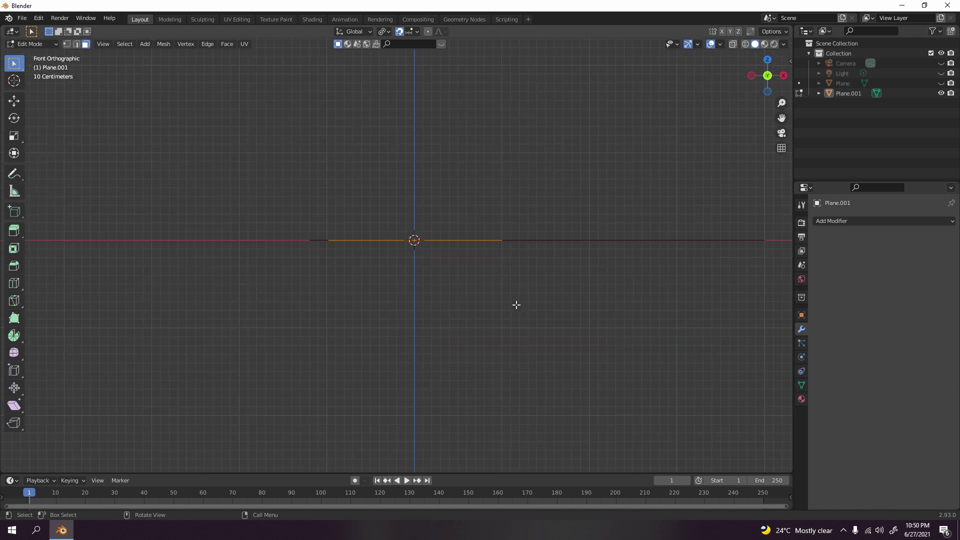
key(e)
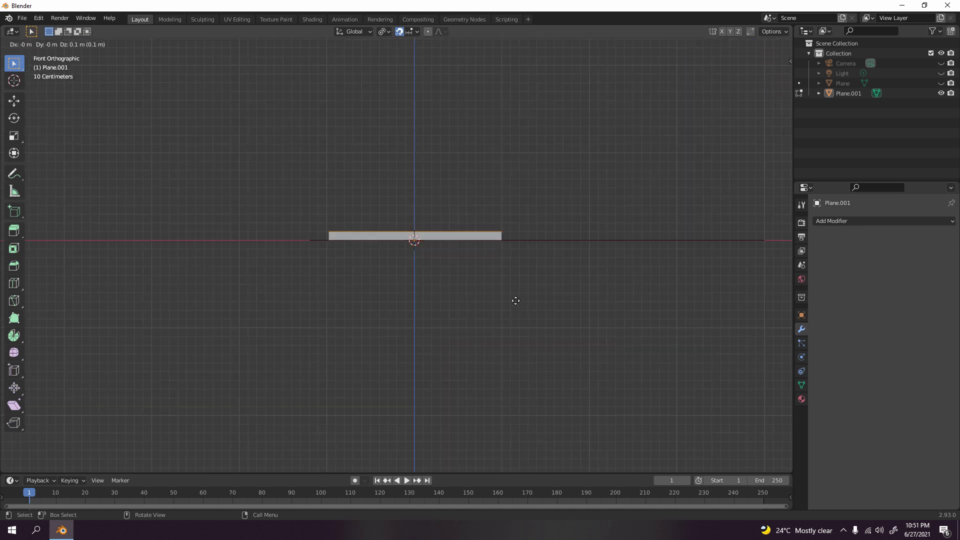
key(z)
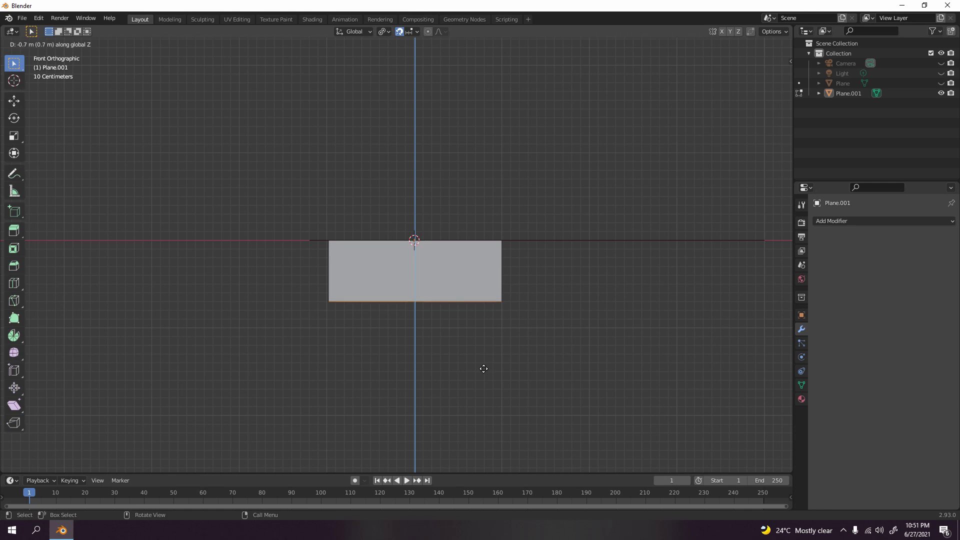
click(483, 371)
middle_drag(615, 351, 556, 303)
scroll(547, 353, up, 5)
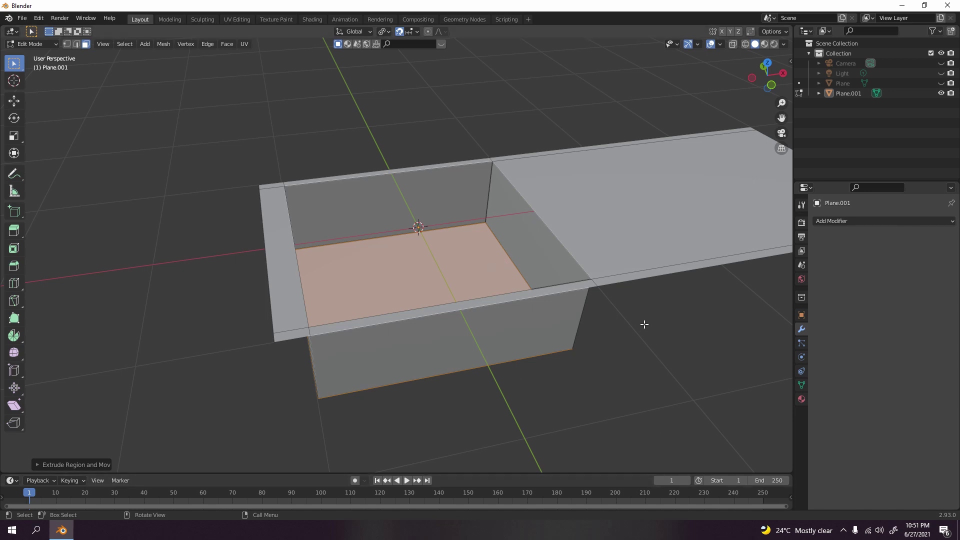
middle_drag(611, 365, 563, 286)
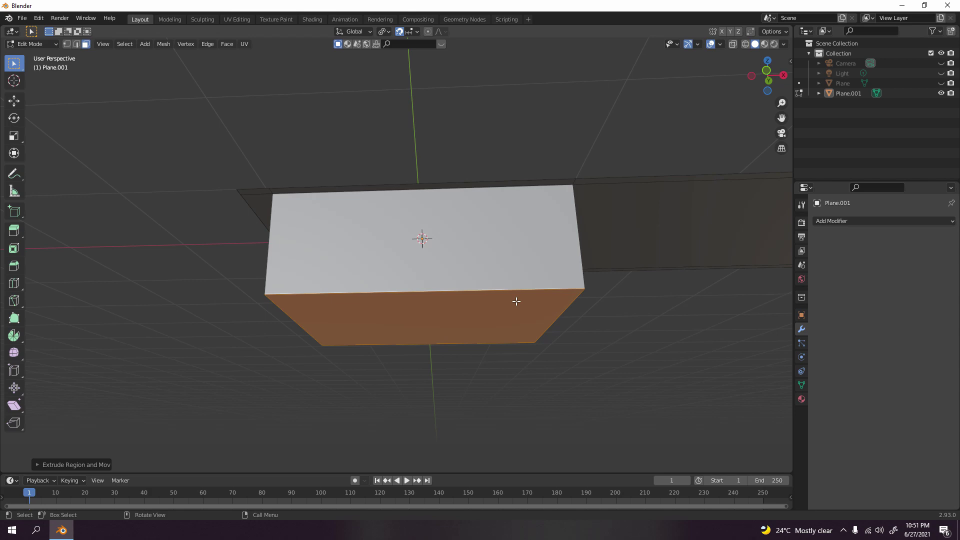
click(701, 302)
scroll(474, 317, down, 5)
middle_drag(473, 318, 494, 350)
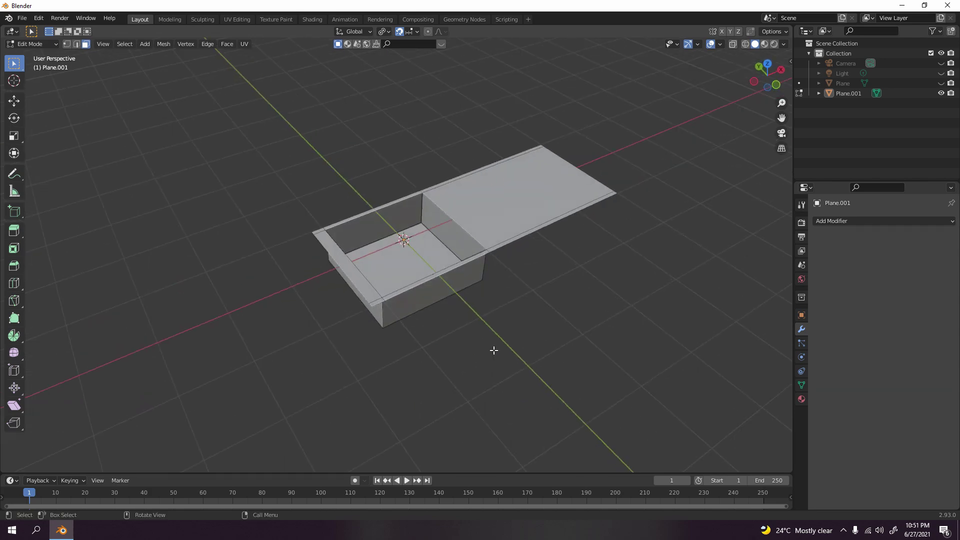
Add a centred crosswise loop cut through the basin and bevel it by about 0.3 m into two lines
scroll(494, 350, up, 5)
key(KP_7)
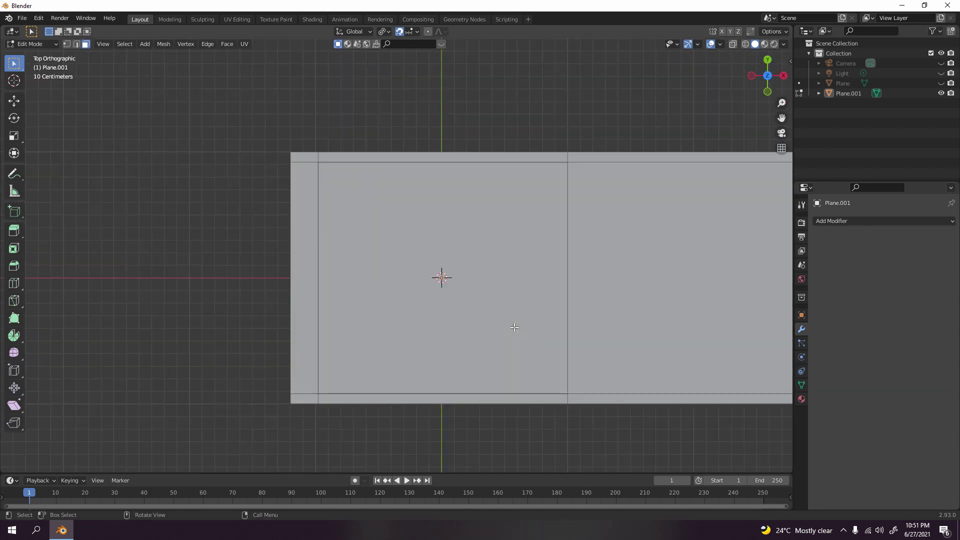
scroll(500, 310, down, 1)
key(Tab)
scroll(499, 303, up, 1)
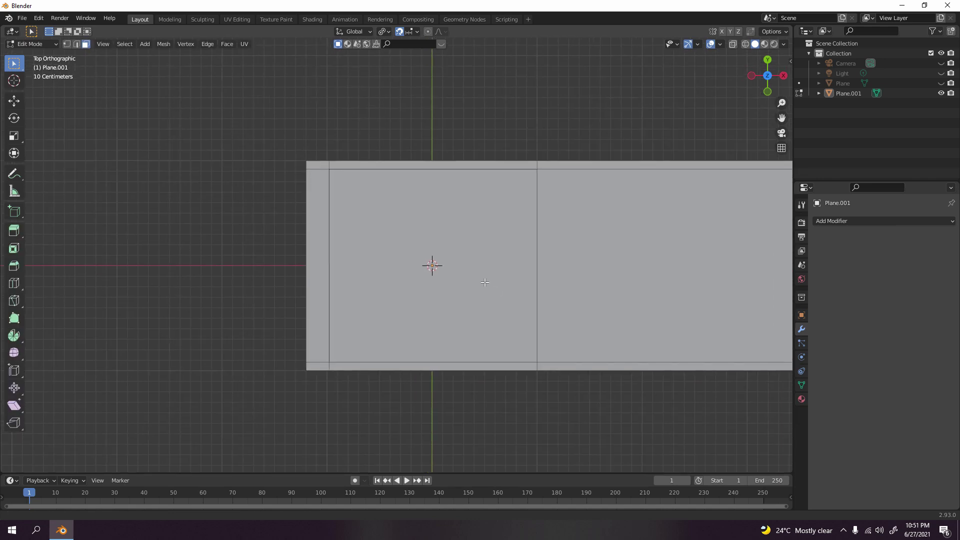
key(ctrl+r)
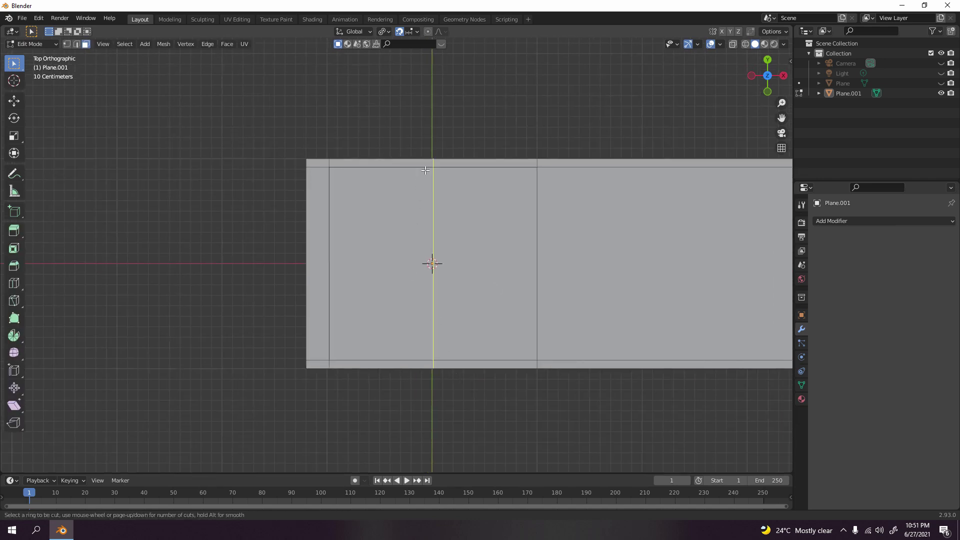
click(425, 170)
right_click(427, 169)
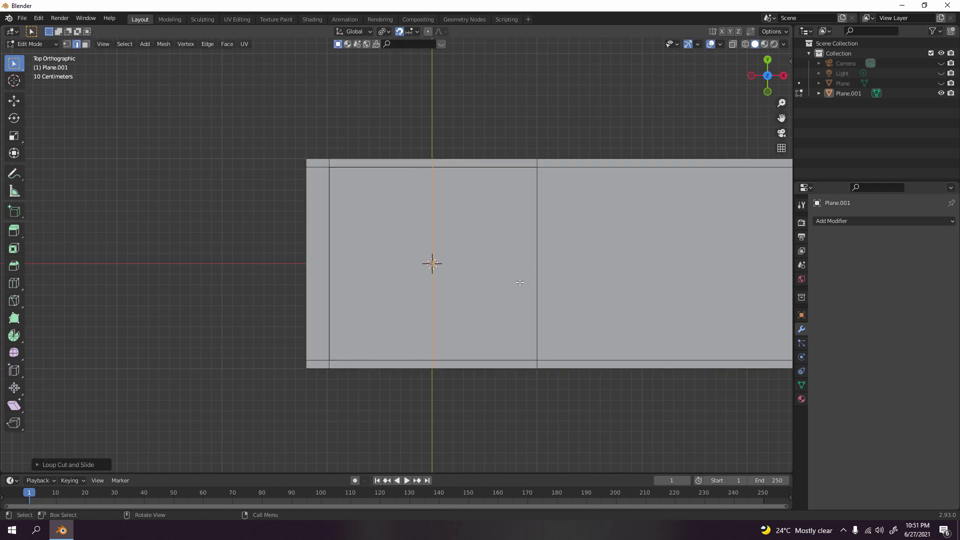
key(ctrl)
key(ctrl+b)
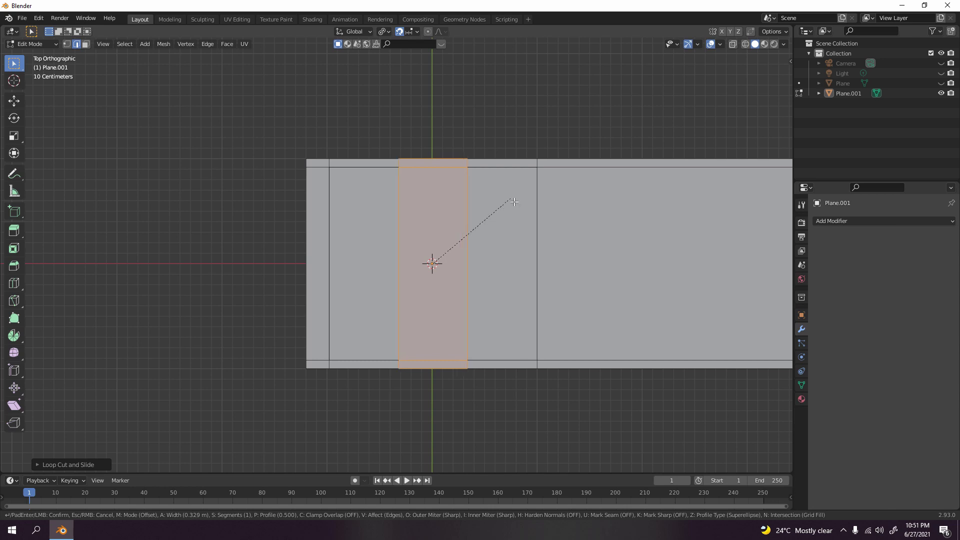
click(507, 200)
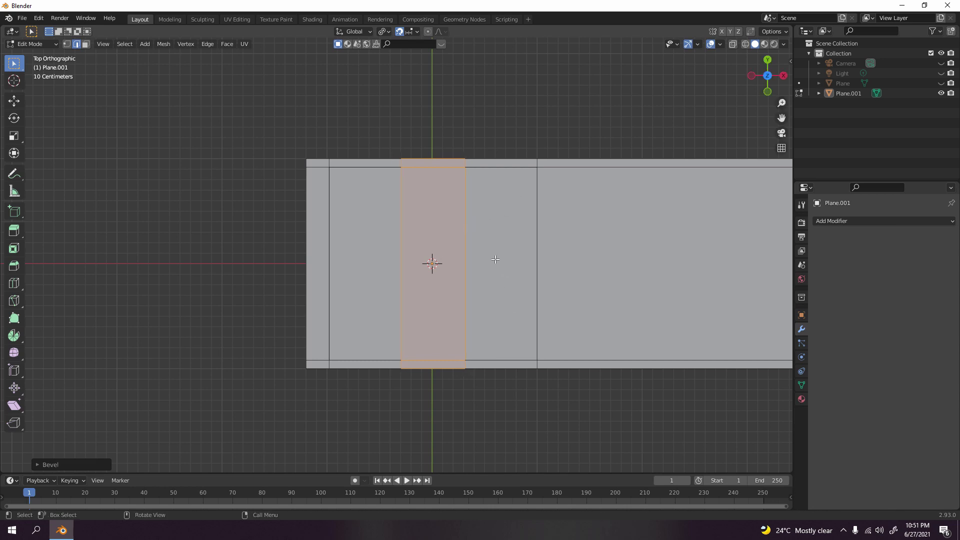
Add two evenly spaced lengthwise loop cuts between the border lines, running through the basin and drainboard
key(ctrl+r)
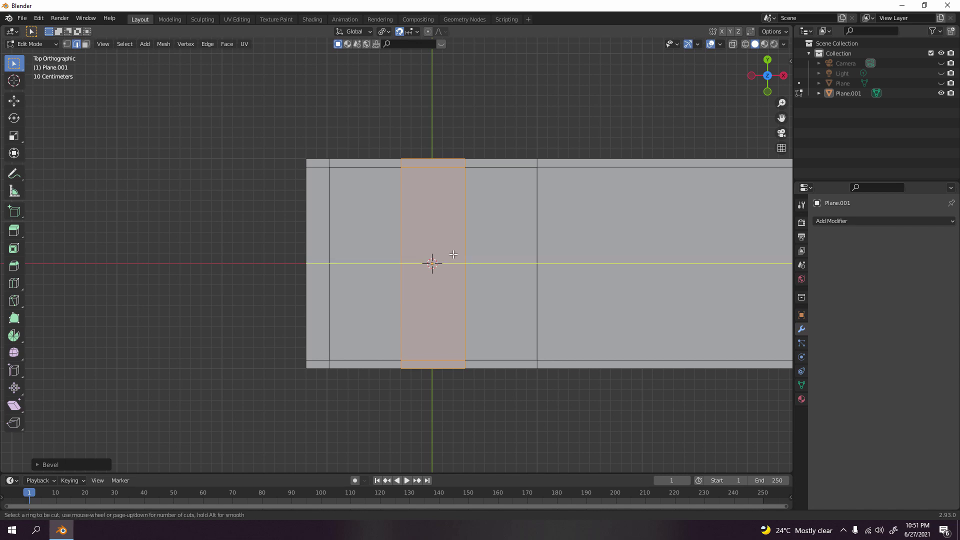
scroll(453, 254, up, 1)
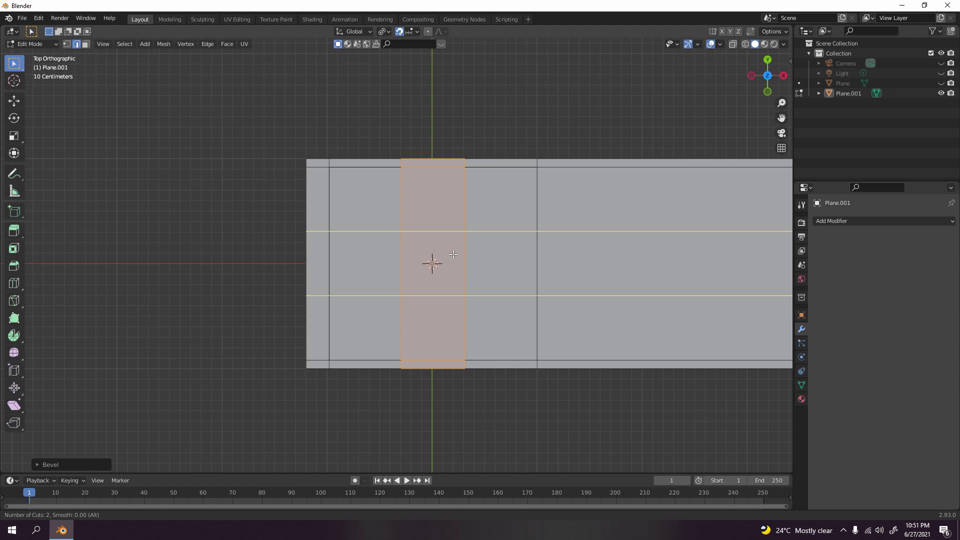
click(453, 254)
right_click(453, 255)
middle_drag(444, 299, 408, 242)
click(438, 290)
scroll(408, 242, down, 5)
key(KP_7)
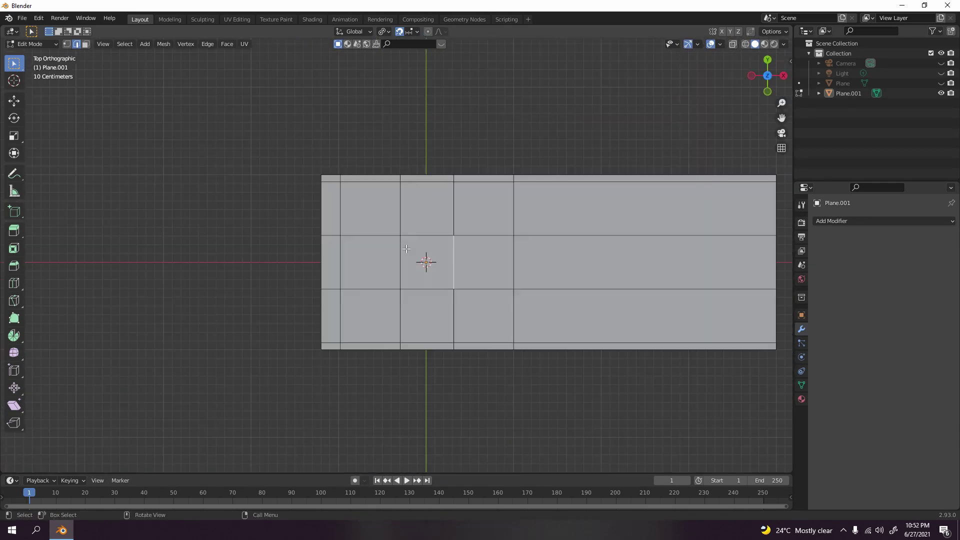
Delete the centre face of the basin floor to open the drain hole
scroll(393, 250, down, 3)
middle_drag(433, 360, 478, 314)
key(Tab)
key(Tab)
scroll(443, 272, up, 1)
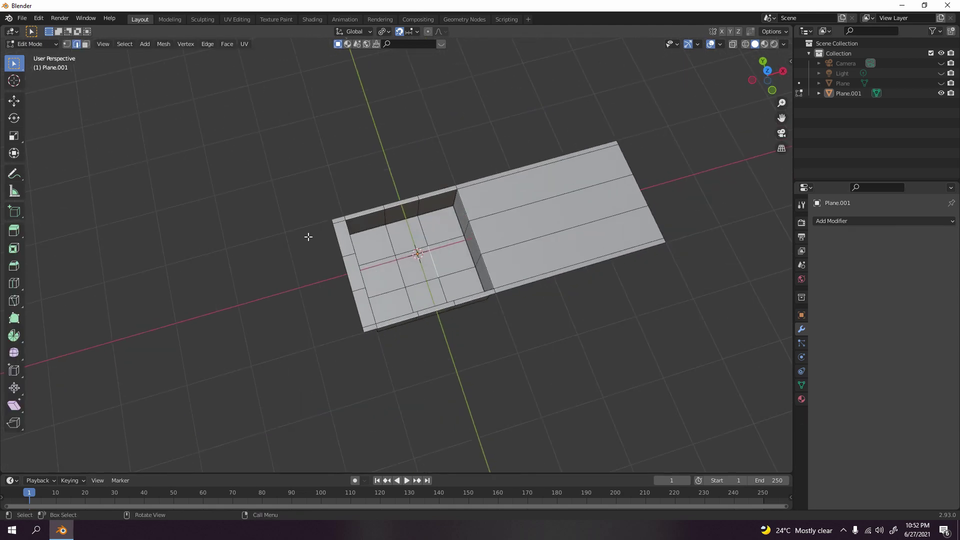
key(3)
click(411, 278)
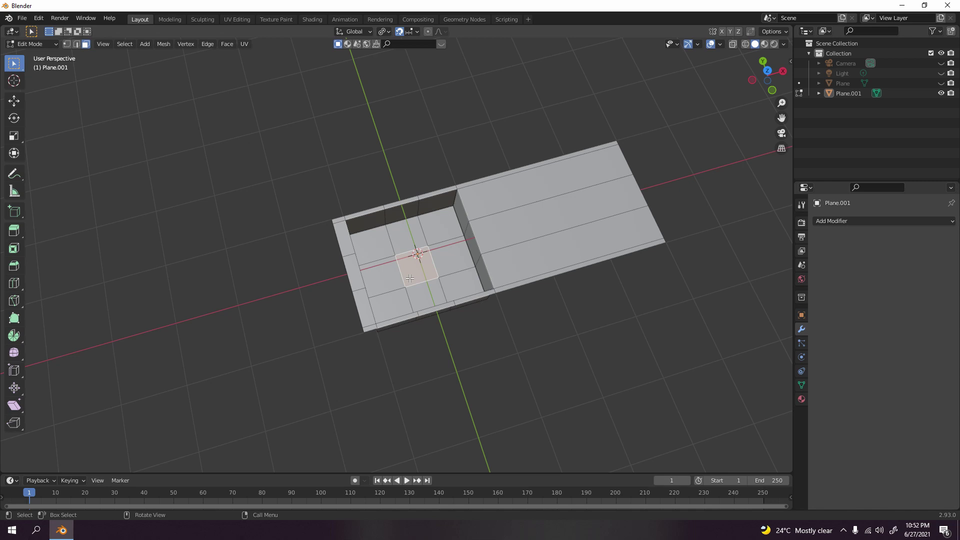
right_click(407, 275)
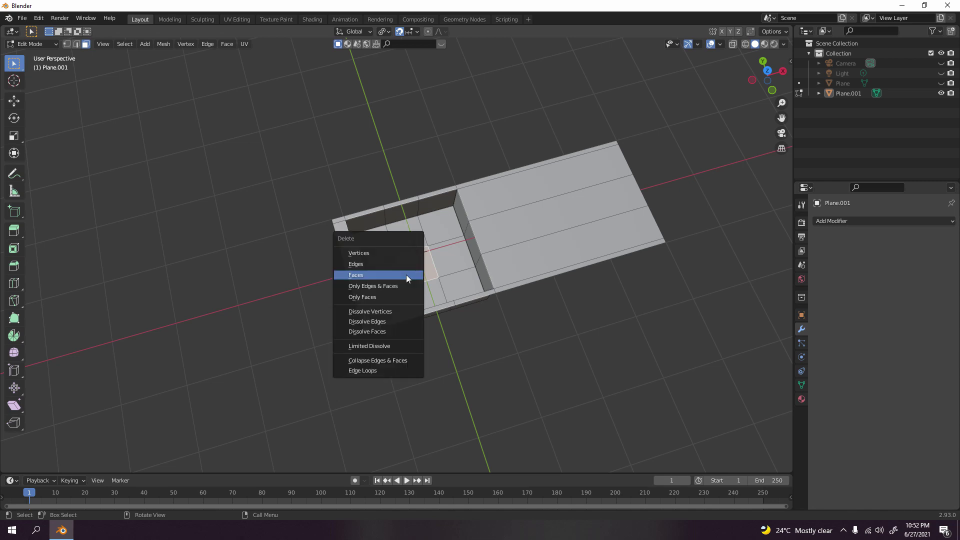
key(x)
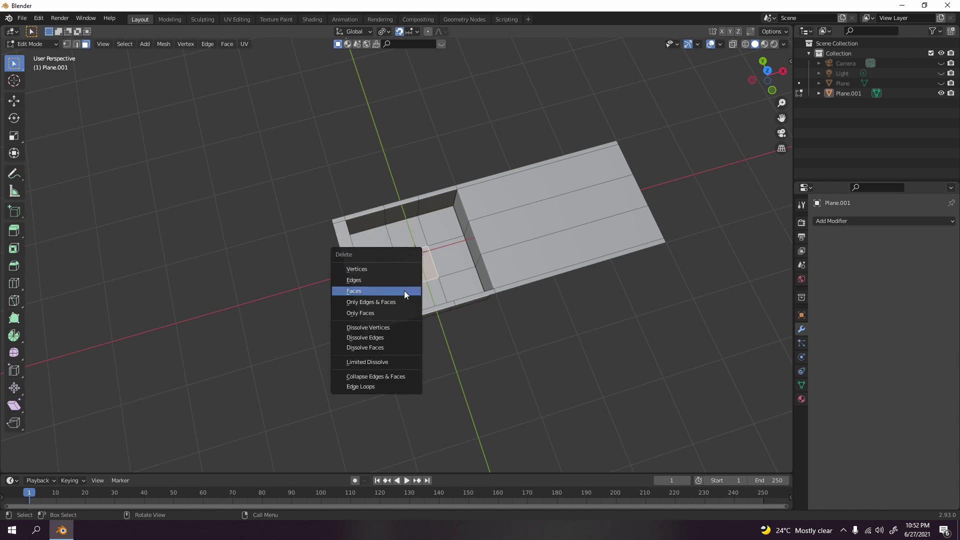
click(404, 291)
middle_drag(480, 345, 411, 316)
scroll(466, 280, up, 3)
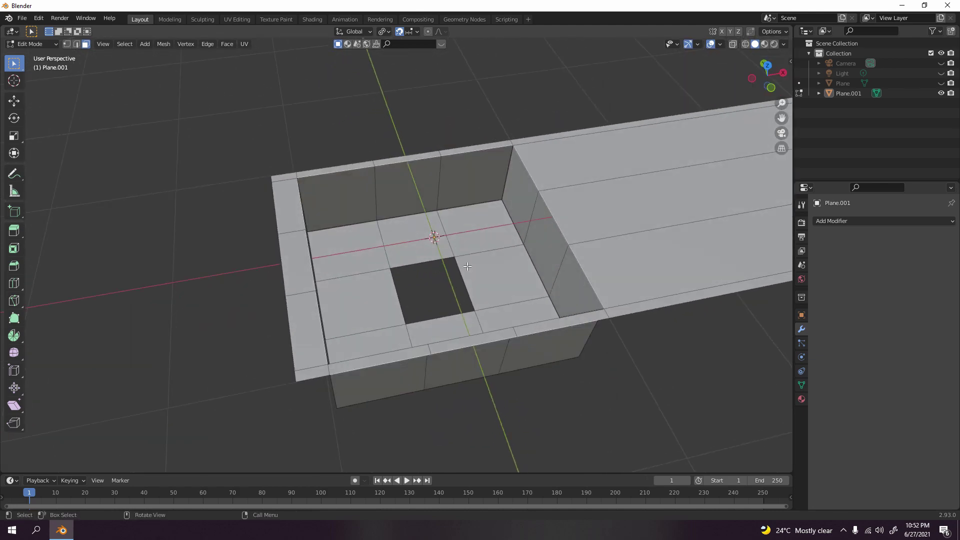
scroll(467, 266, down, 3)
middle_drag(468, 266, 390, 263)
scroll(390, 263, up, 2)
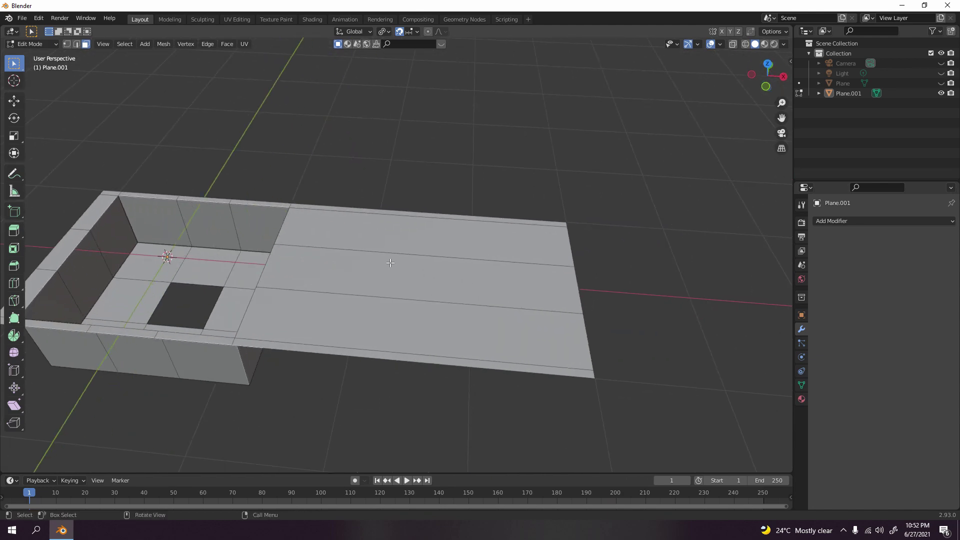
scroll(391, 263, down, 2)
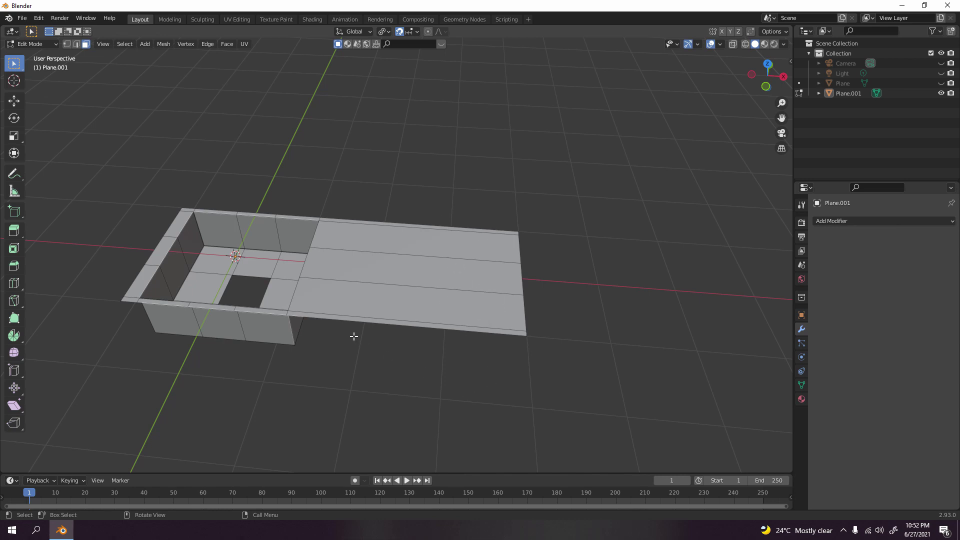
key(KP_7)
middle_drag(353, 331, 401, 243)
scroll(397, 245, up, 3)
scroll(266, 273, down, 3)
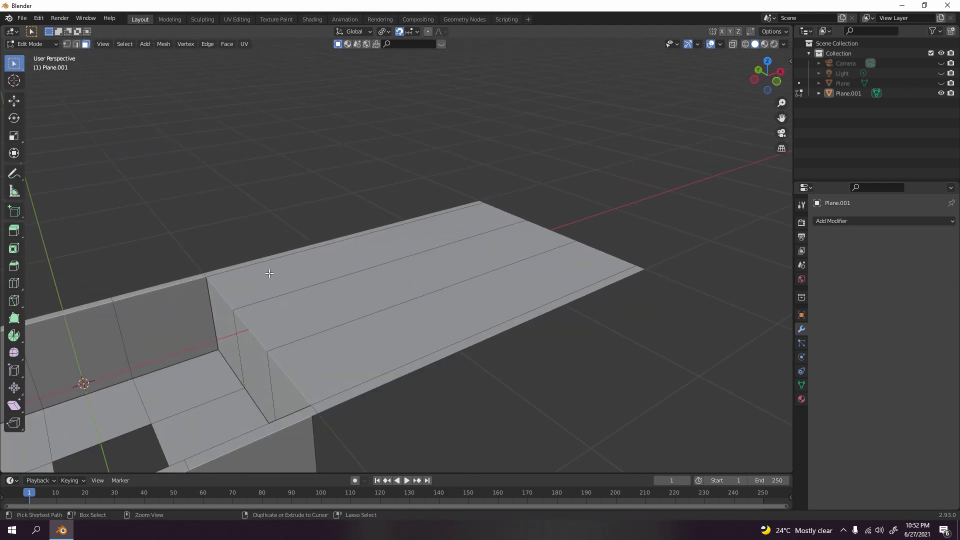
Add one centred lengthwise loop cut in each of the two strips on either side of the drainboard's middle strip
key(KP_7)
key(ctrl+r)
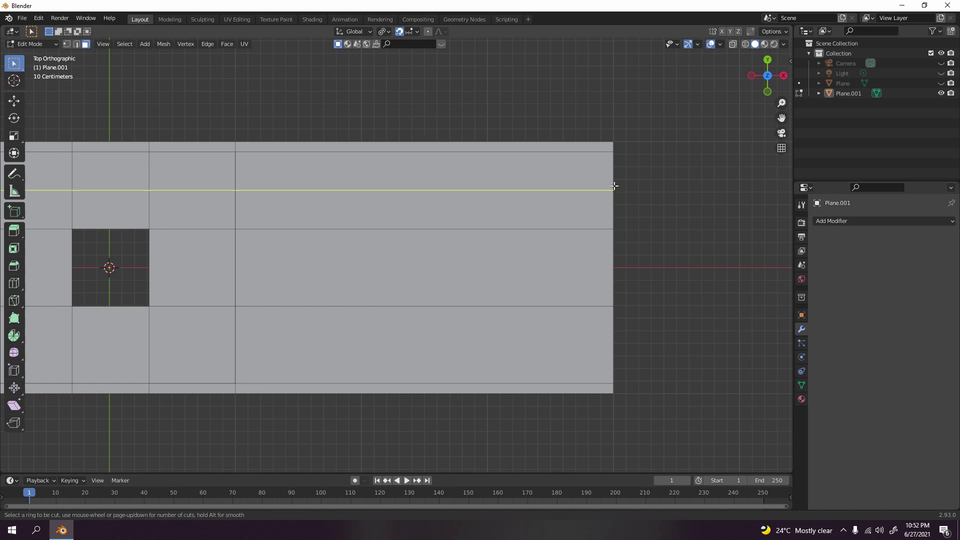
scroll(614, 185, up, 1)
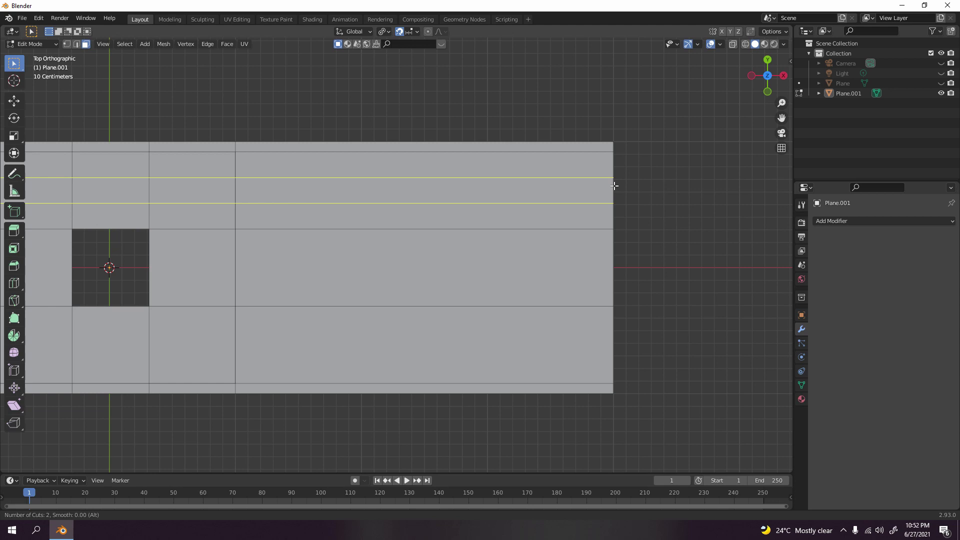
scroll(614, 185, down, 1)
click(614, 185)
right_click(615, 185)
key(ctrl+r)
click(620, 345)
right_click(620, 344)
scroll(671, 306, down, 1)
middle_drag(671, 306, 131, 230)
scroll(131, 230, up, 2)
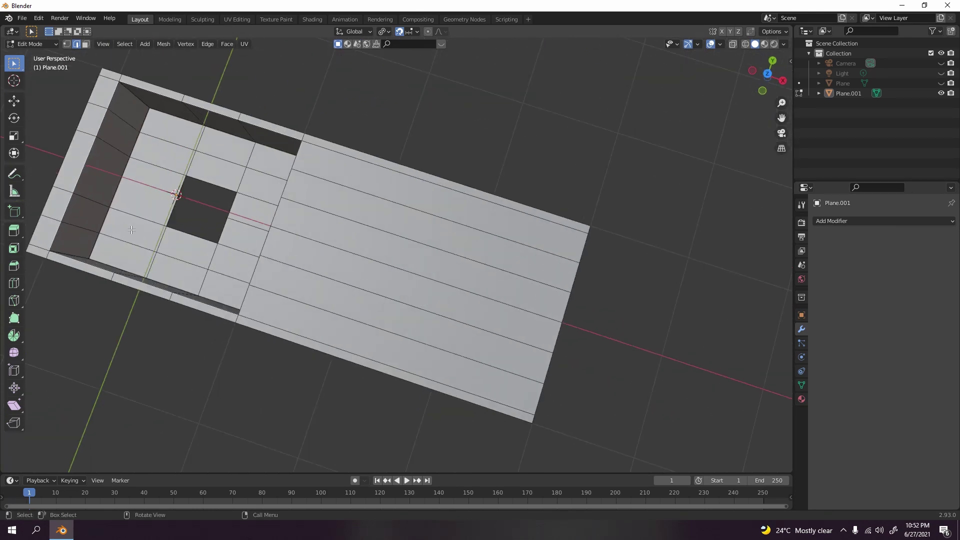
Select the six lengthwise drainboard faces between the narrow border strips
click(89, 47)
click(354, 328)
shift+click(367, 307)
shift+click(382, 280)
shift+click(394, 252)
shift+click(403, 221)
shift+click(415, 189)
middle_drag(416, 190, 511, 246)
scroll(481, 285, up, 4)
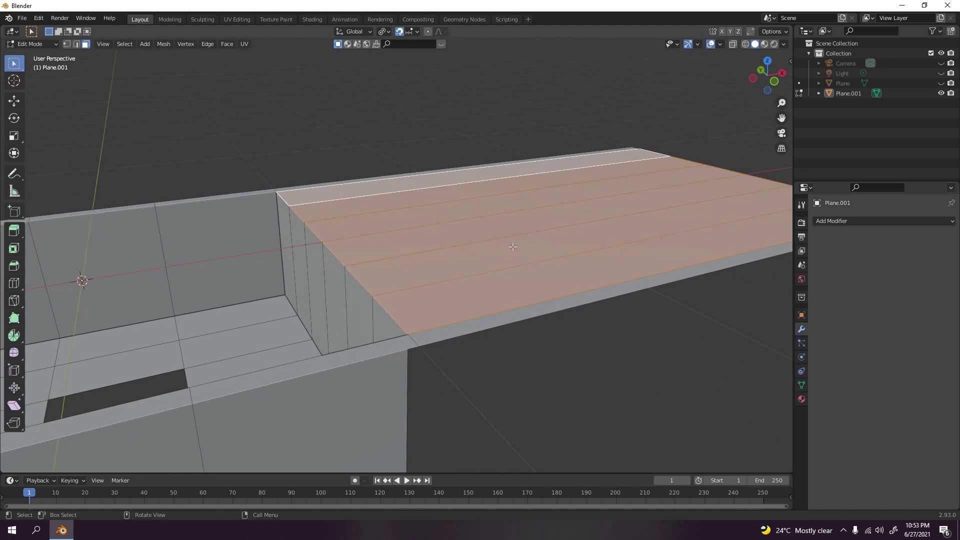
middle_drag(490, 185, 445, 189)
key(e)
key(z)
key(z)
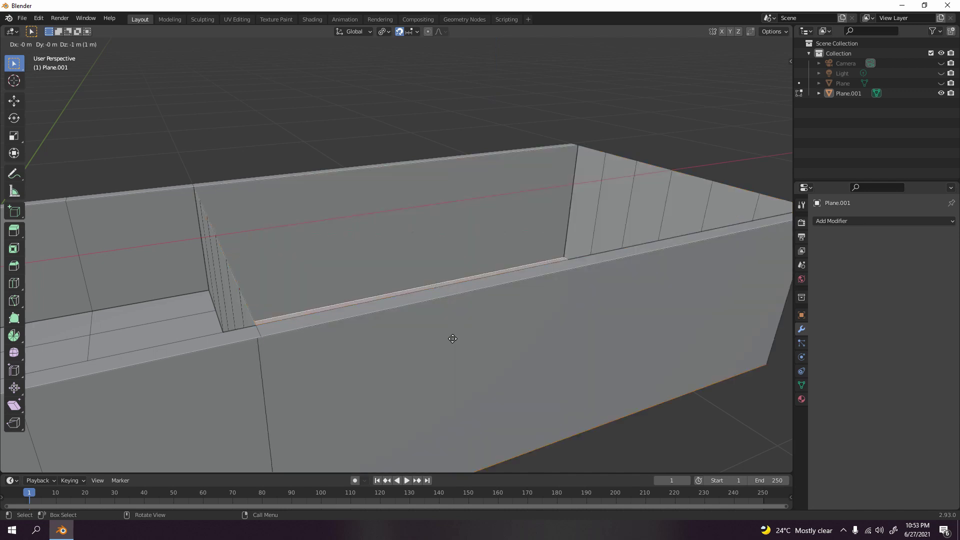
right_click(453, 339)
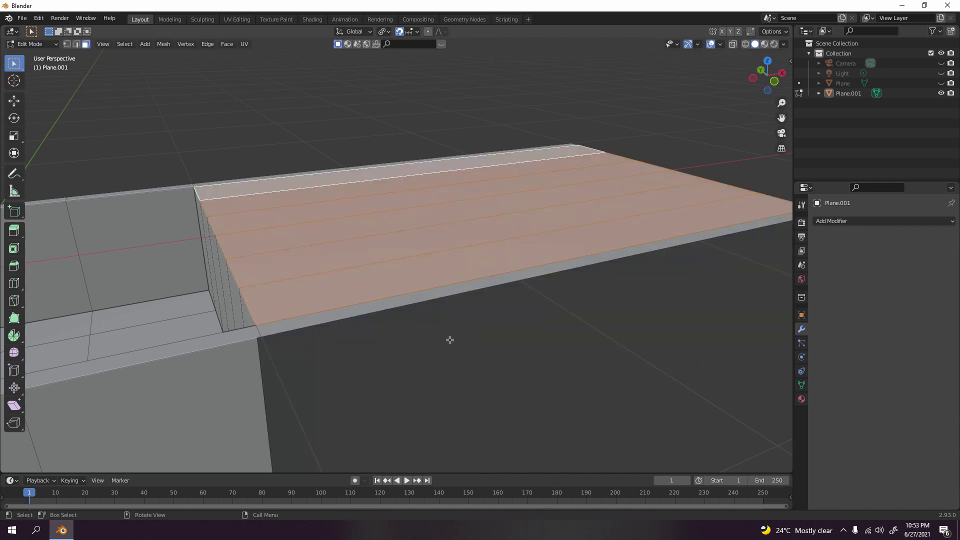
Extrude the six selected drainboard strips downward as individual faces by about 0.09 m
key(KP_1)
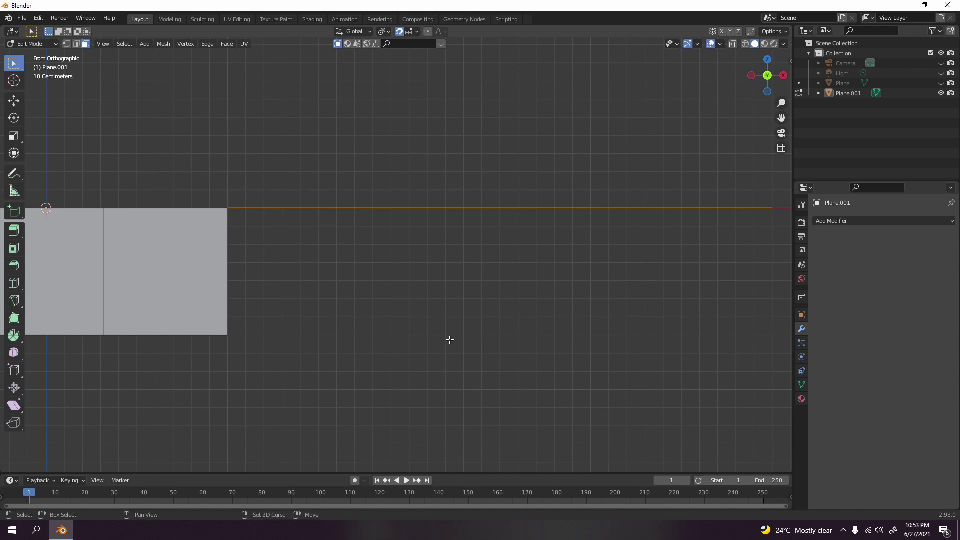
shift+middle_drag(448, 338, 403, 341)
middle_drag(433, 100, 489, 199)
right_click(481, 213)
shift+middle_drag(541, 285, 539, 282)
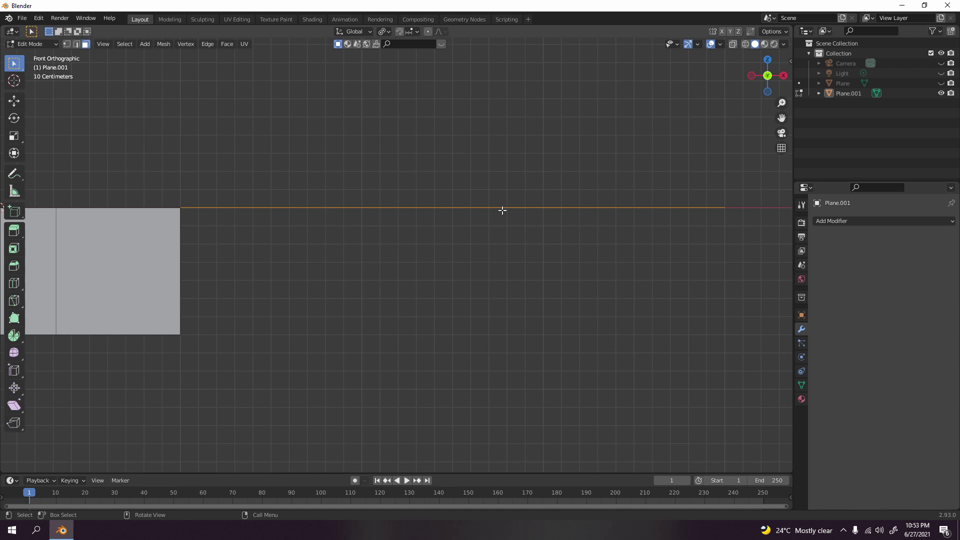
right_click(502, 210)
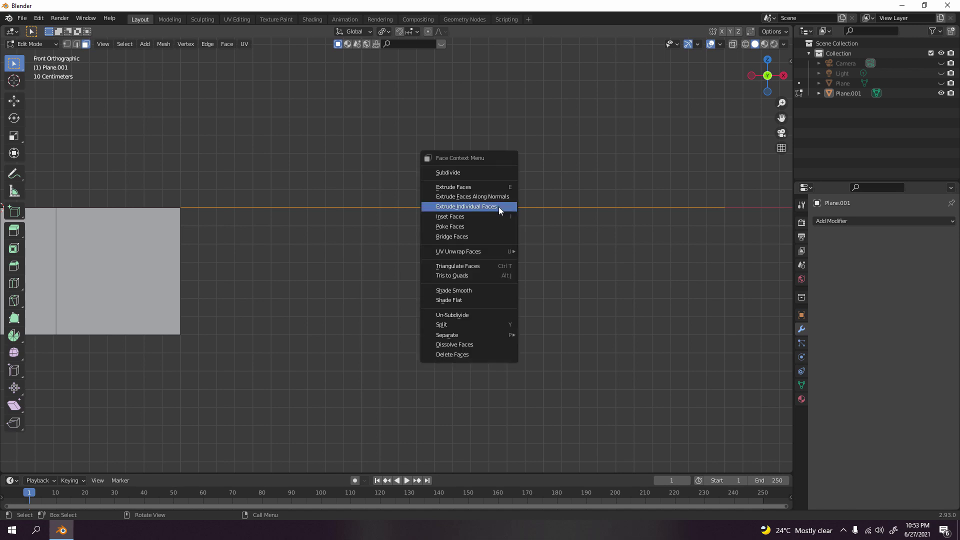
click(499, 208)
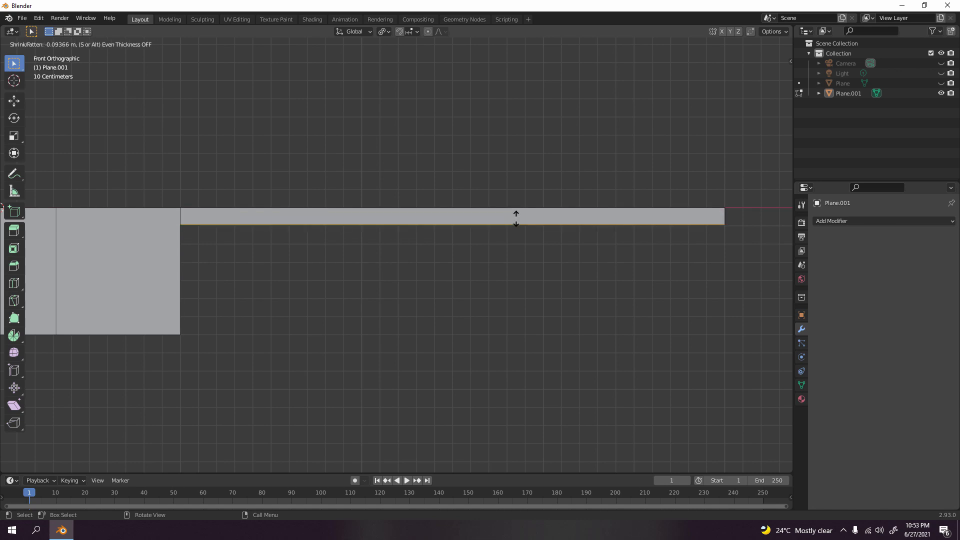
click(518, 215)
mouse_move(518, 189)
middle_down()
mouse_move(521, 207)
mouse_move(510, 198)
middle_up()
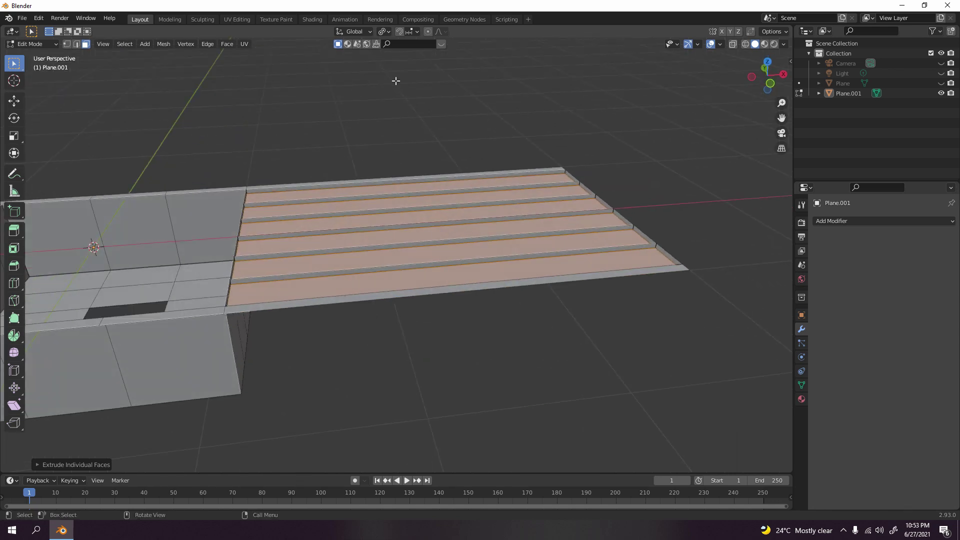
Set the transform pivot point to Individual Origins
click(386, 34)
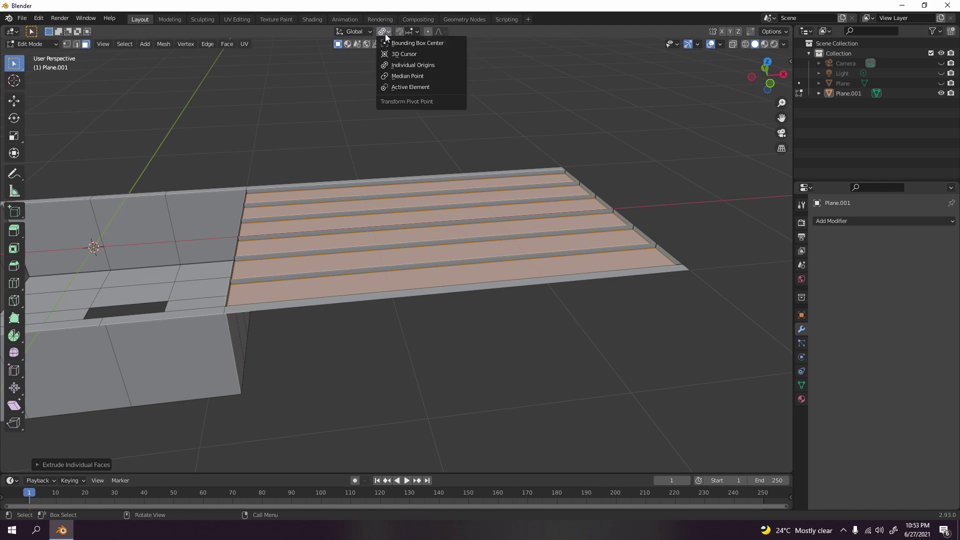
click(432, 68)
middle_drag(708, 161, 573, 207)
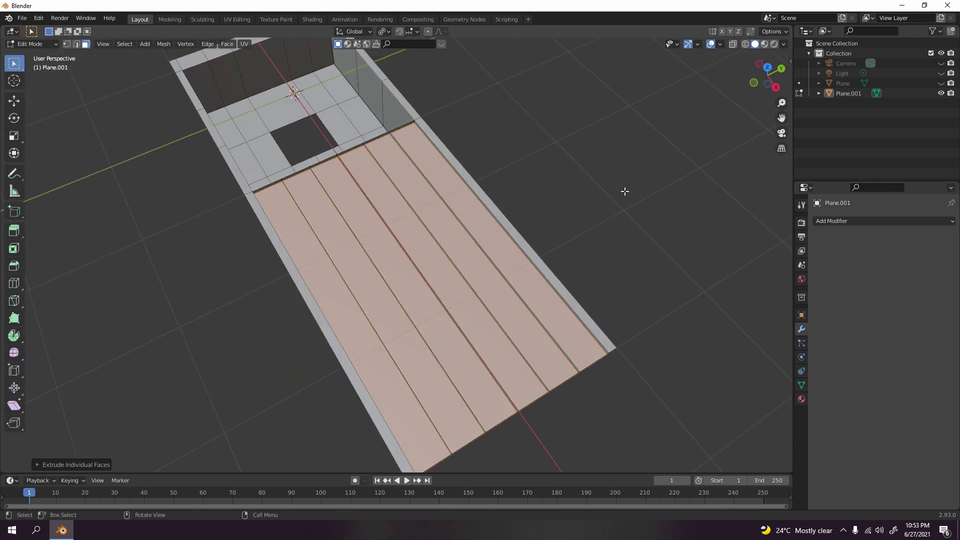
Narrow the six recessed drainboard faces along the Y axis to a scale of about 0.77
key(s)
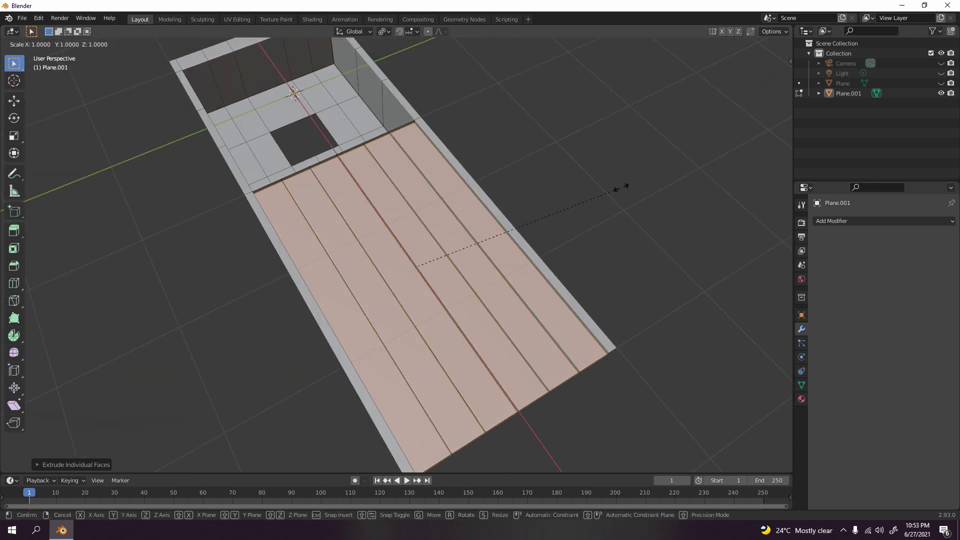
key(y)
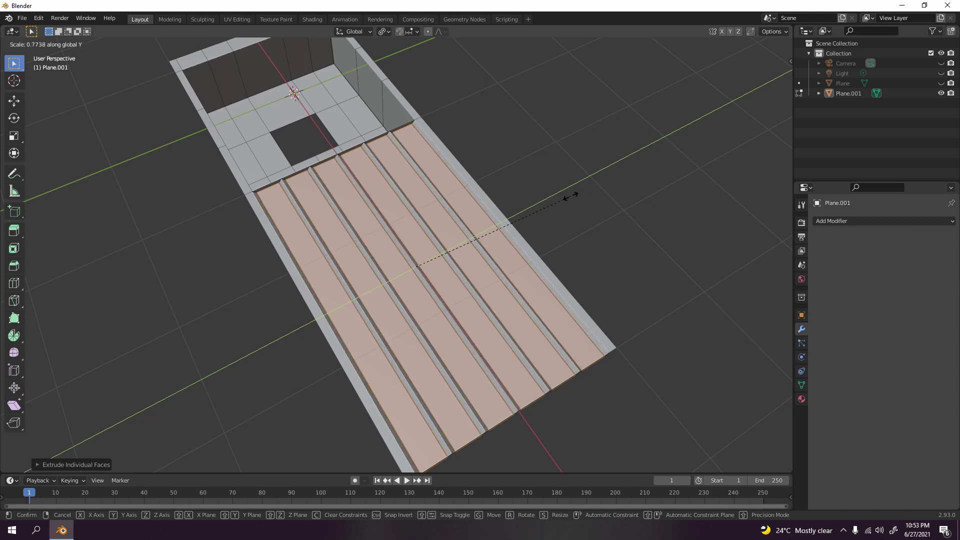
click(572, 196)
click(639, 193)
Examine the grooves and open ends of the drainboard up close in Object Mode
middle_drag(639, 193, 500, 281)
key(Tab)
scroll(488, 247, up, 5)
scroll(424, 246, up, 3)
scroll(424, 244, down, 5)
mouse_move(424, 244)
middle_down()
mouse_move(513, 265)
mouse_move(410, 242)
mouse_move(423, 274)
mouse_move(426, 247)
mouse_move(455, 260)
mouse_move(497, 257)
mouse_move(443, 240)
middle_up()
scroll(395, 242, up, 5)
scroll(498, 260, down, 4)
Undo the scaling and individual extrusion of the drainboard strips in Edit Mode and clear the selection
key(Tab)
ctrl+click(493, 269)
key(ctrl+z)
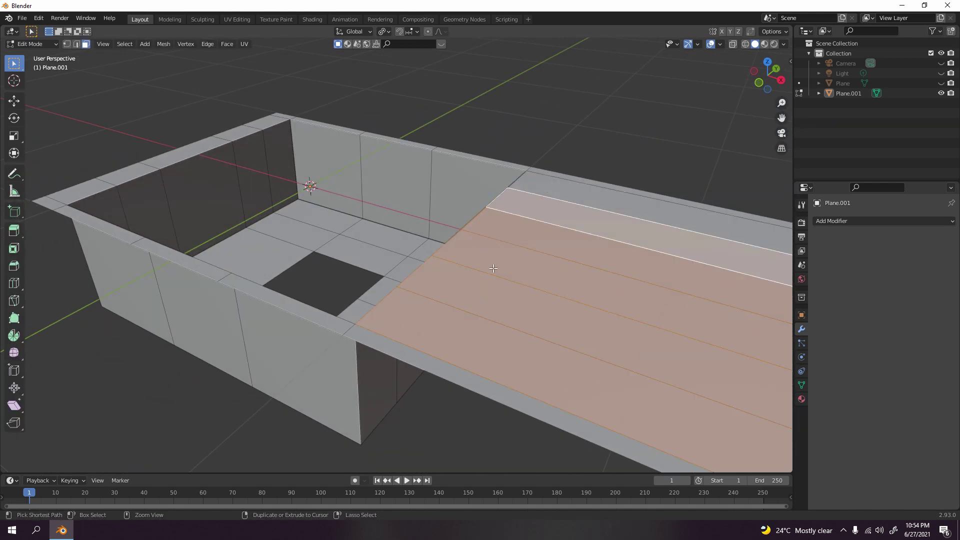
click(570, 139)
Add a crosswise loop cut to the drainboard and slide it by about 0.94 towards the basin edge
key(ctrl+r)
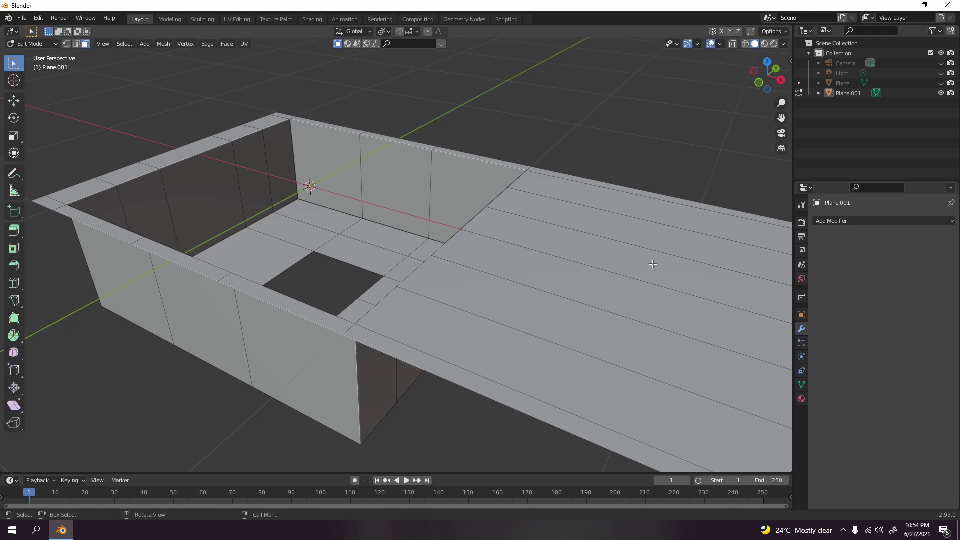
scroll(654, 264, down, 5)
middle_drag(654, 263, 527, 321)
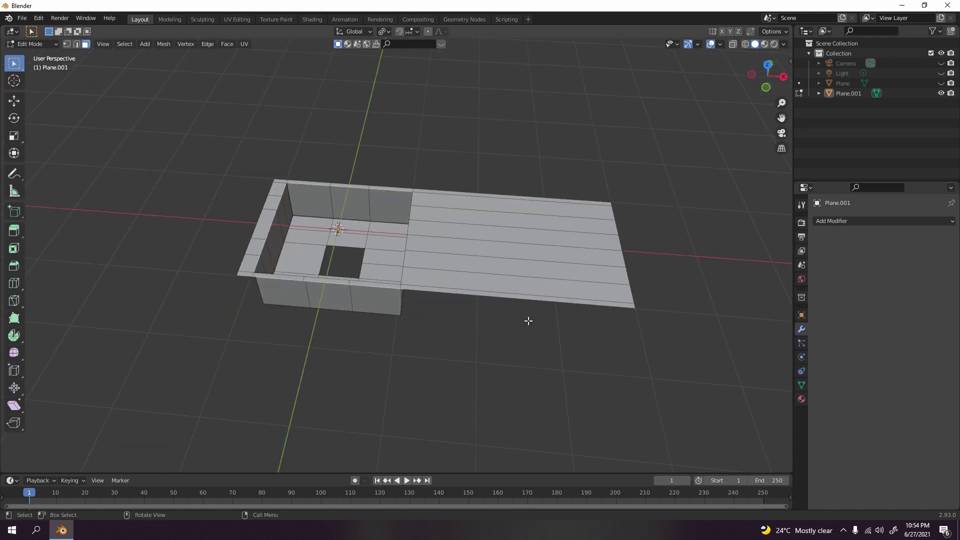
click(547, 267)
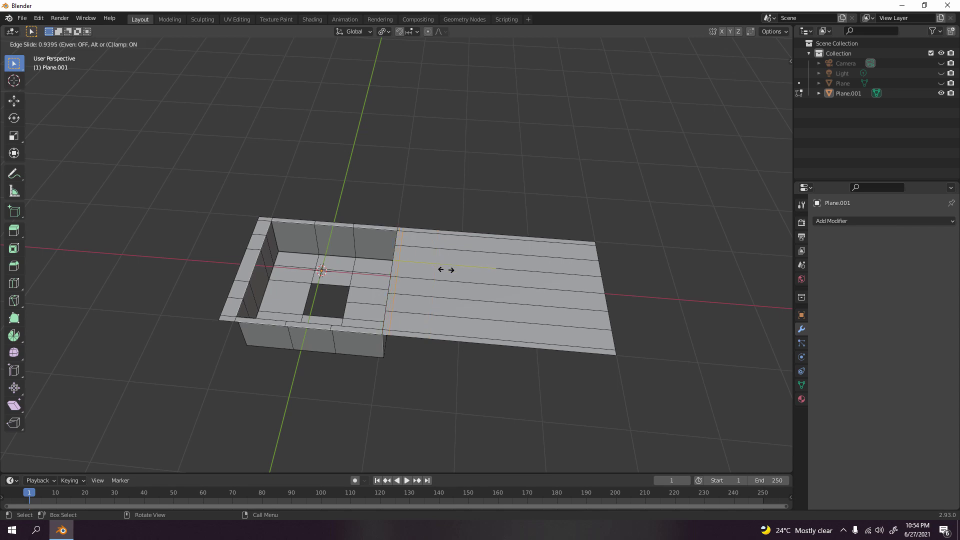
click(447, 270)
middle_drag(447, 270, 377, 249)
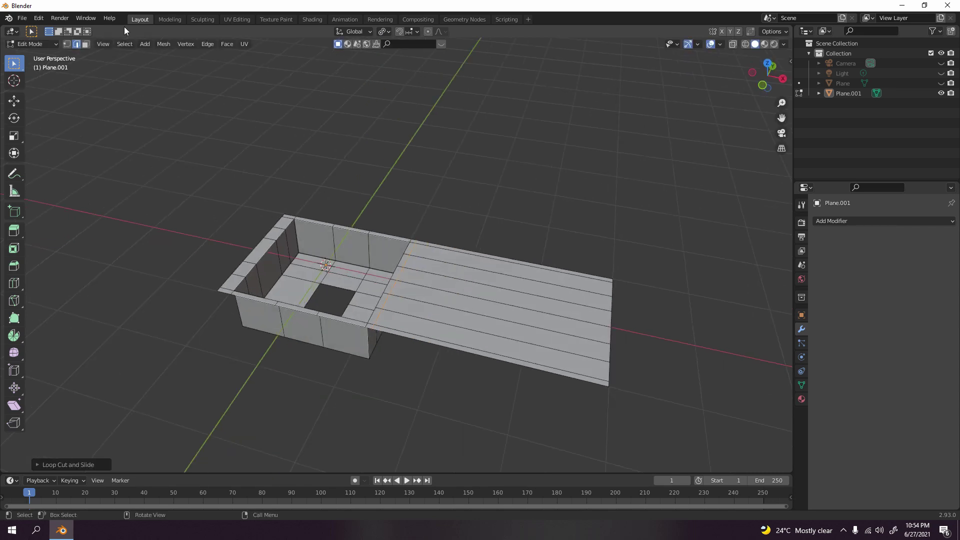
click(84, 46)
key(KP_7)
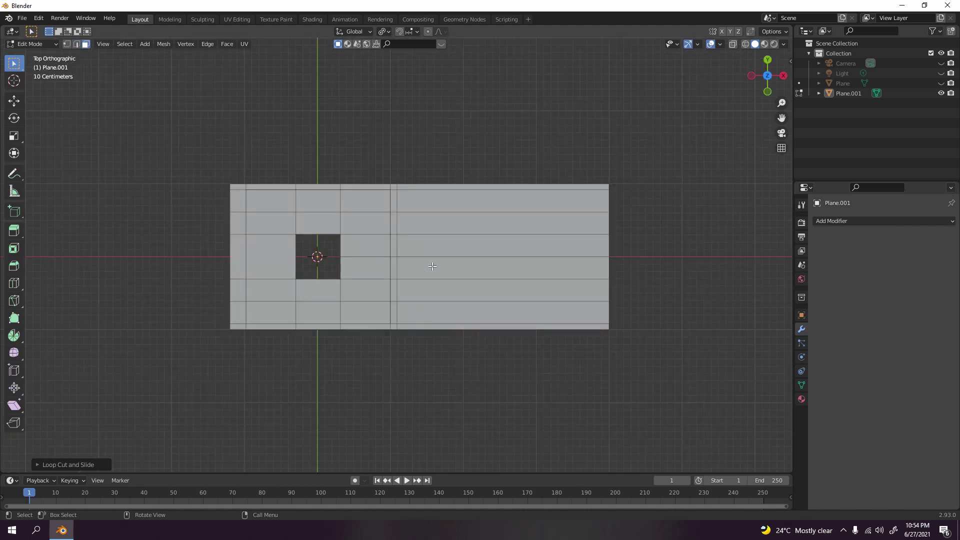
key(c)
drag(467, 214, 478, 295)
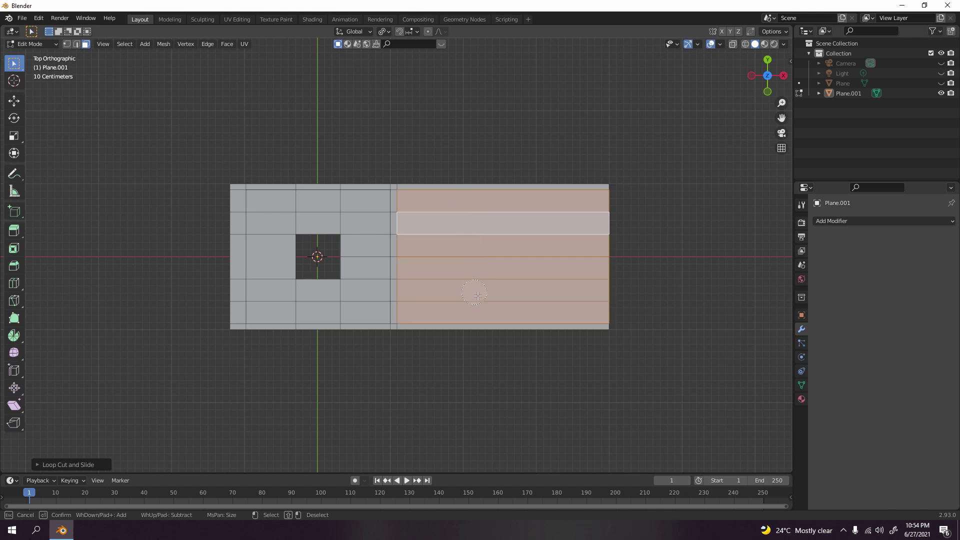
key(Escape)
click(700, 270)
middle_drag(700, 270, 695, 242)
Add a second crosswise loop cut to the drainboard and slide it close to the outer end, leaving a narrow border
key(ctrl+r)
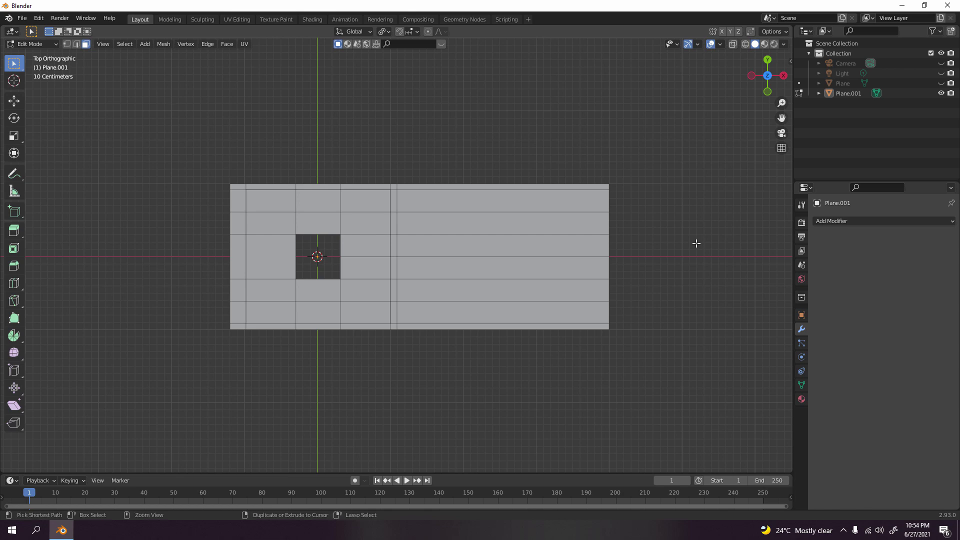
click(585, 186)
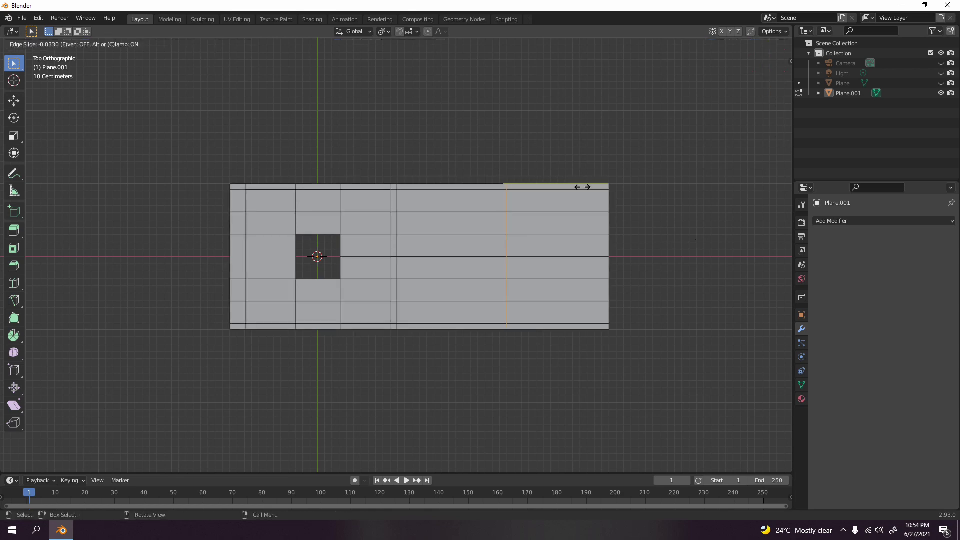
click(677, 195)
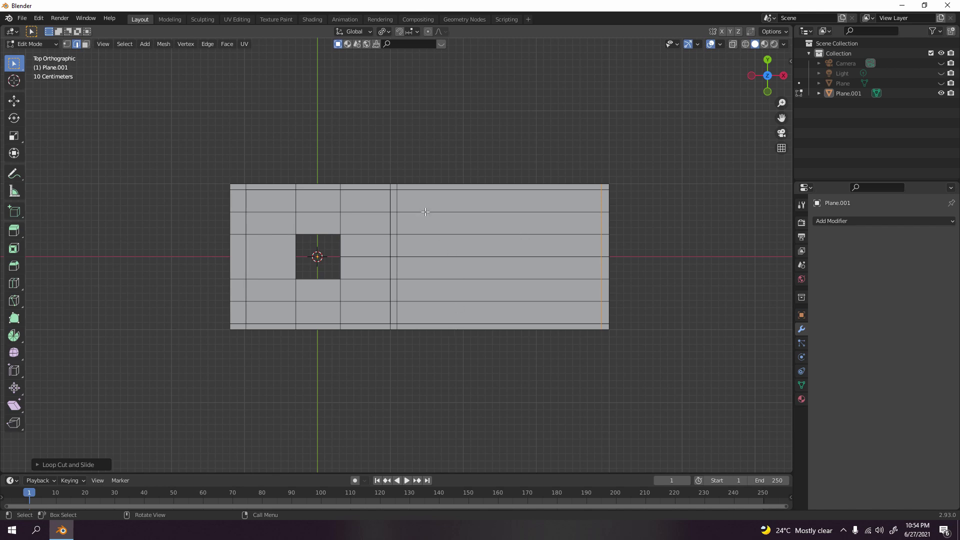
key(c)
click(522, 136)
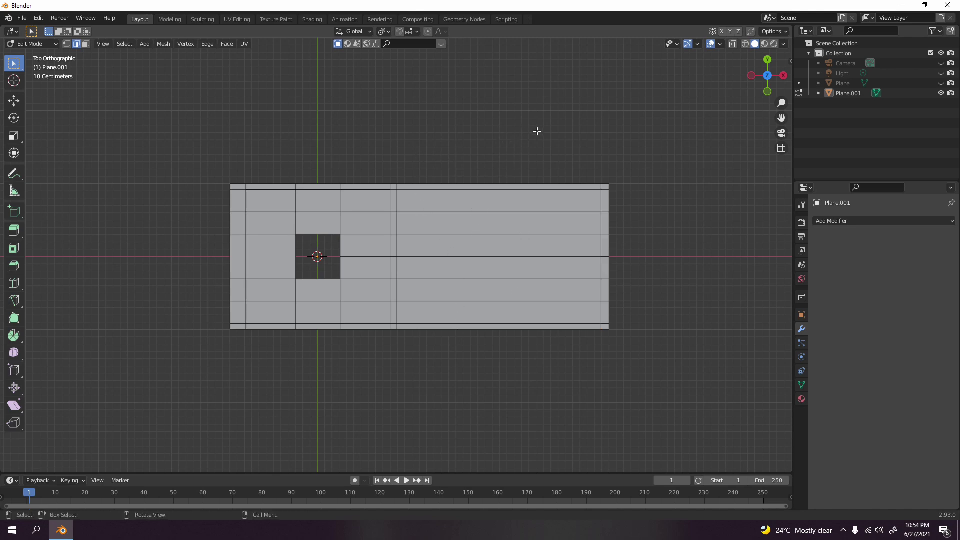
key(Escape)
click(511, 210)
Extrude the six drainboard faces enclosed by the border downward as individual faces by about 0.04 m
click(85, 44)
click(460, 204)
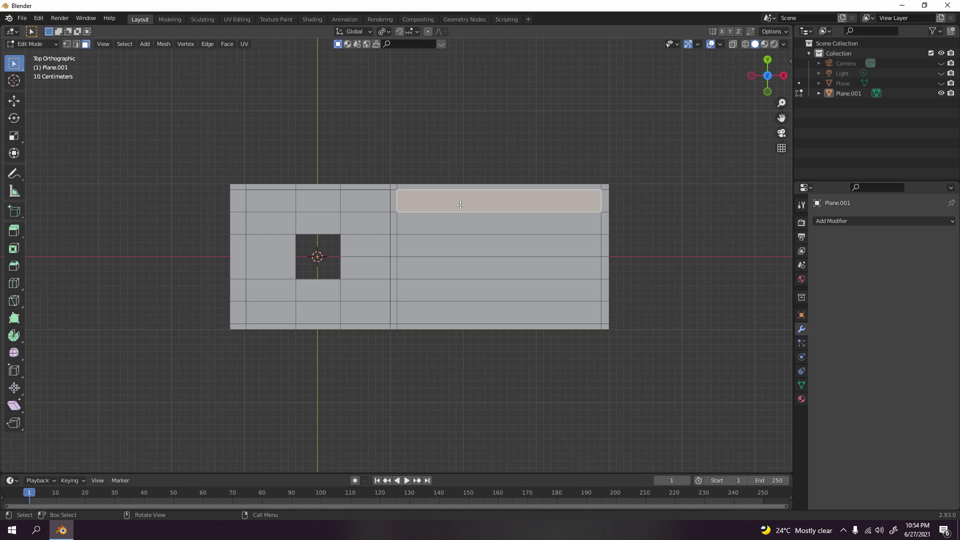
shift+click(464, 318)
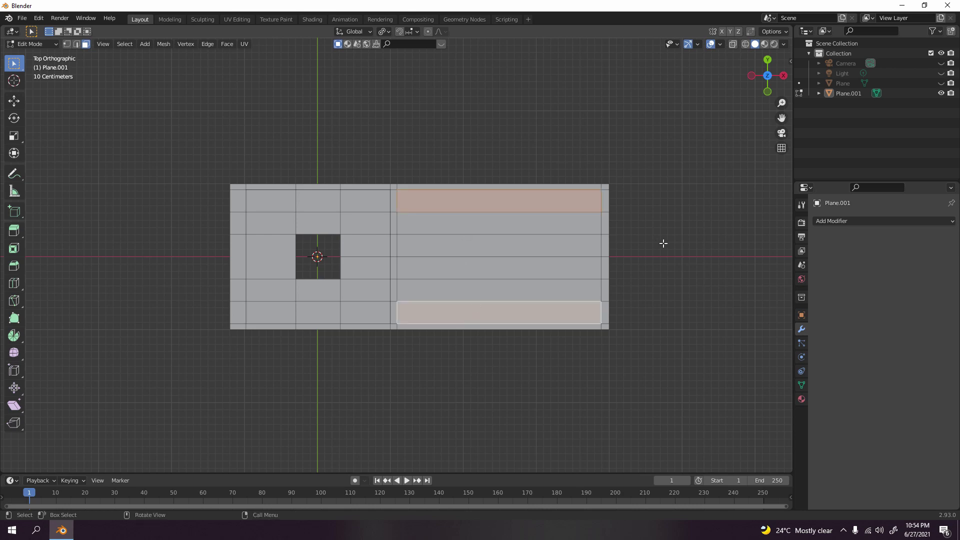
click(735, 229)
key(c)
drag(511, 206, 517, 295)
right_click(720, 235)
middle_drag(714, 238, 532, 200)
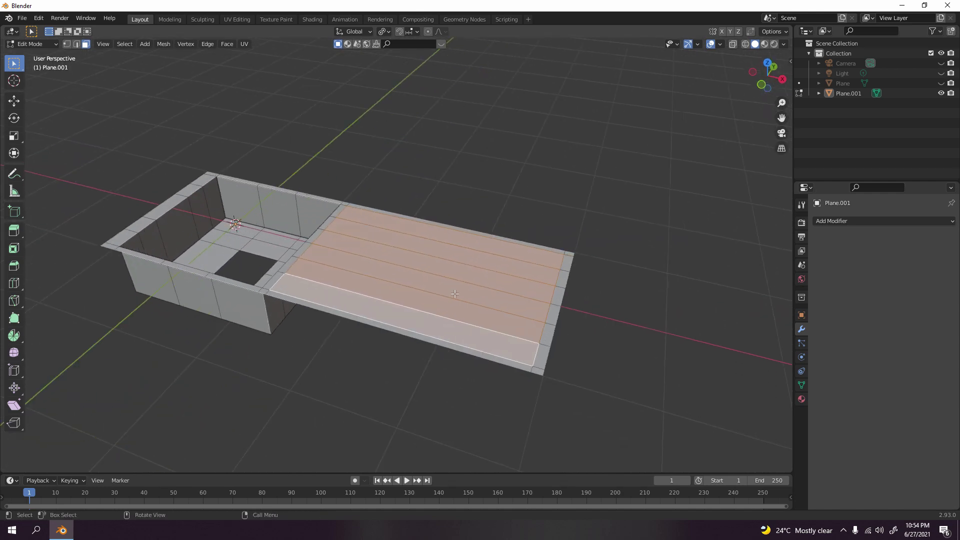
right_click(453, 292)
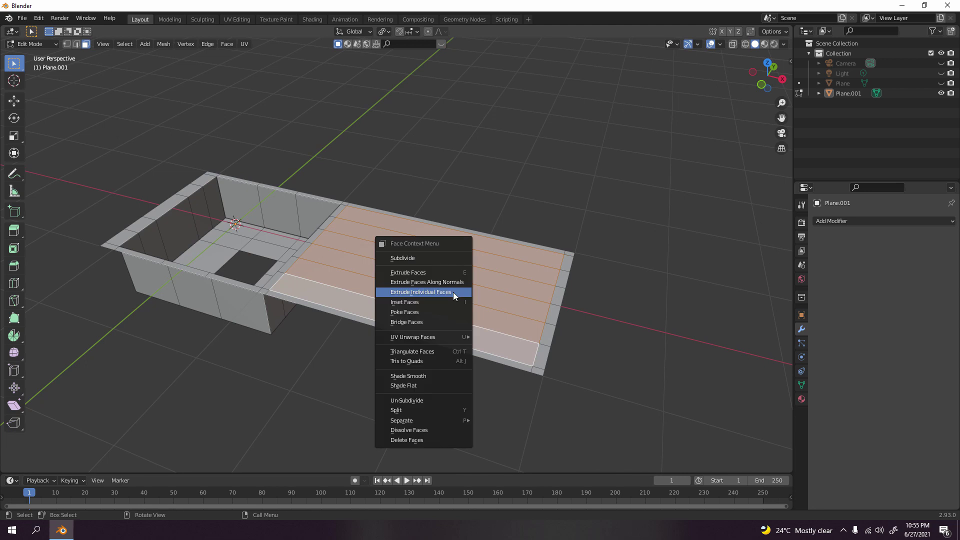
click(454, 293)
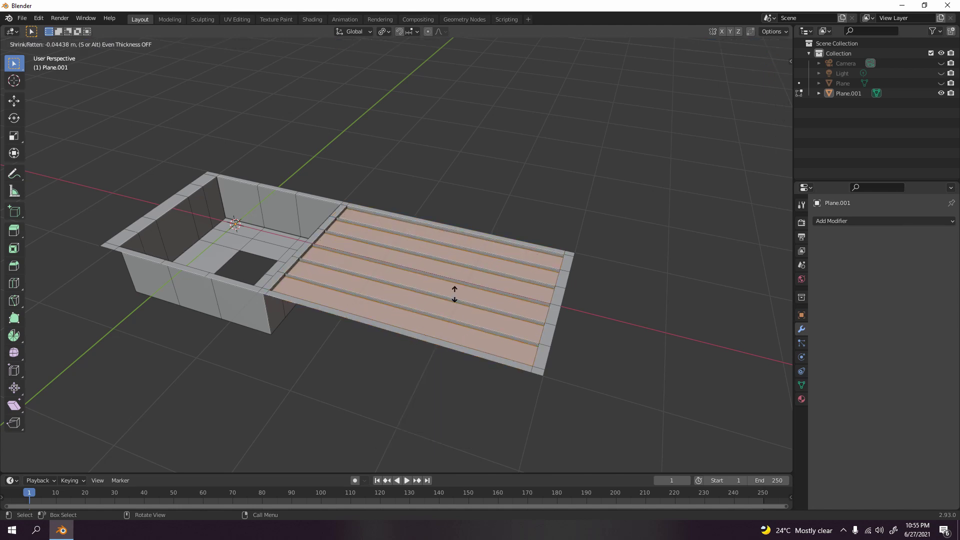
click(454, 294)
Scale the six recessed drainboard faces narrower along the Y axis to slope the groove sides, and check the result in Object Mode
middle_drag(455, 294, 420, 156)
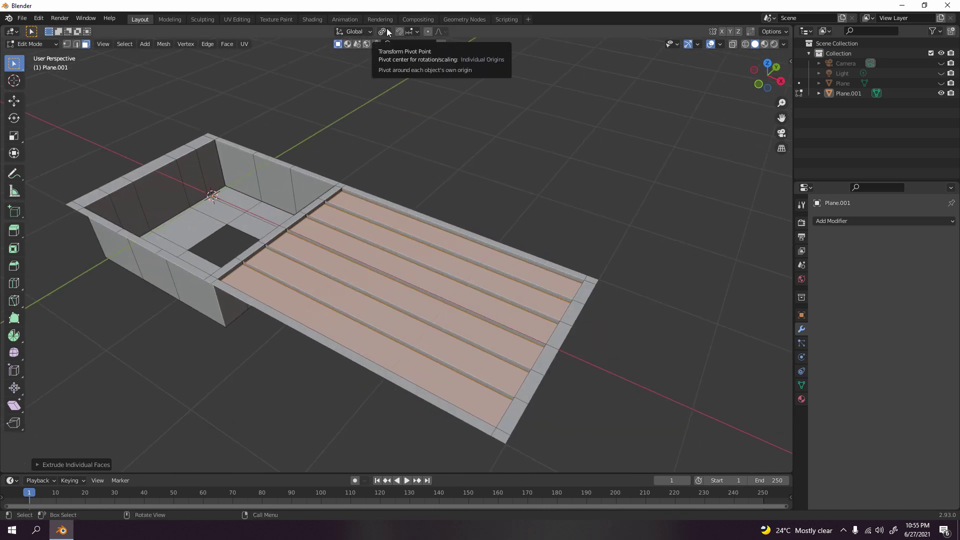
key(s)
key(y)
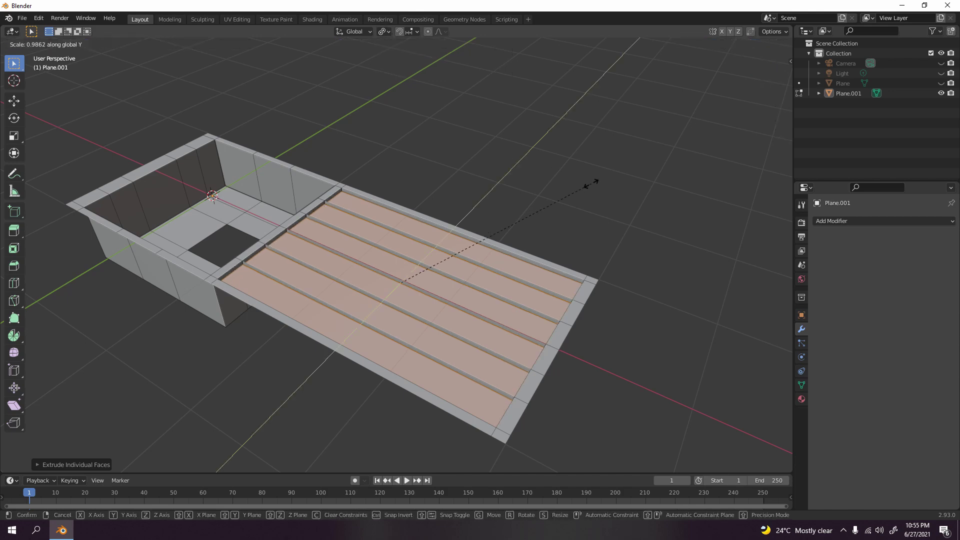
click(550, 220)
key(Tab)
scroll(280, 217, down, 3)
middle_drag(281, 217, 386, 200)
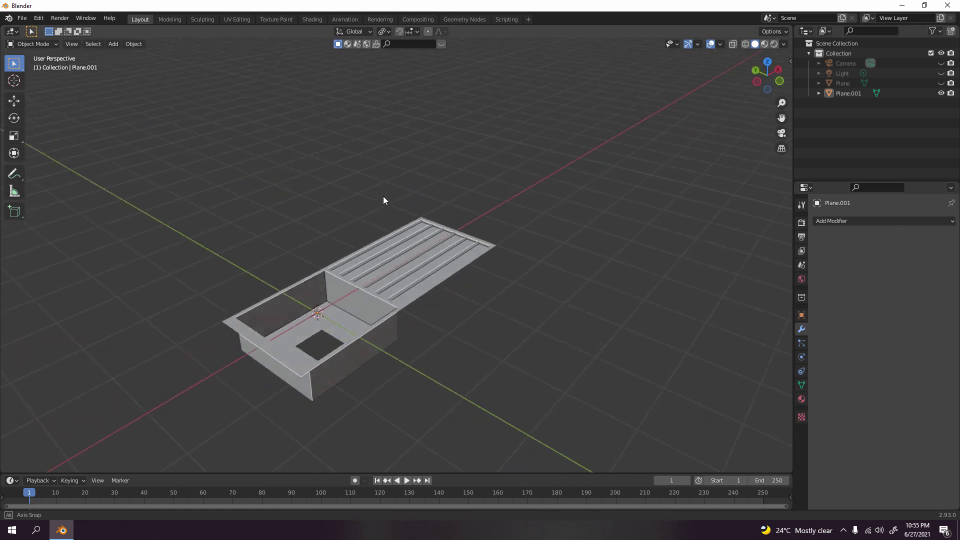
scroll(408, 280, up, 6)
middle_drag(408, 280, 362, 297)
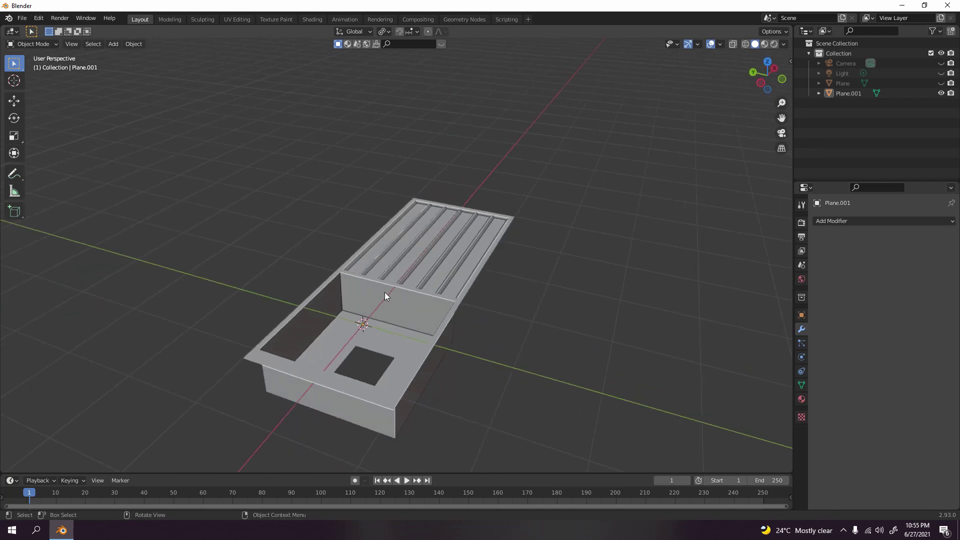
Merge all vertices of the sink mesh by distance in Edit Mode
key(Tab)
middle_drag(590, 229, 510, 260)
key(a)
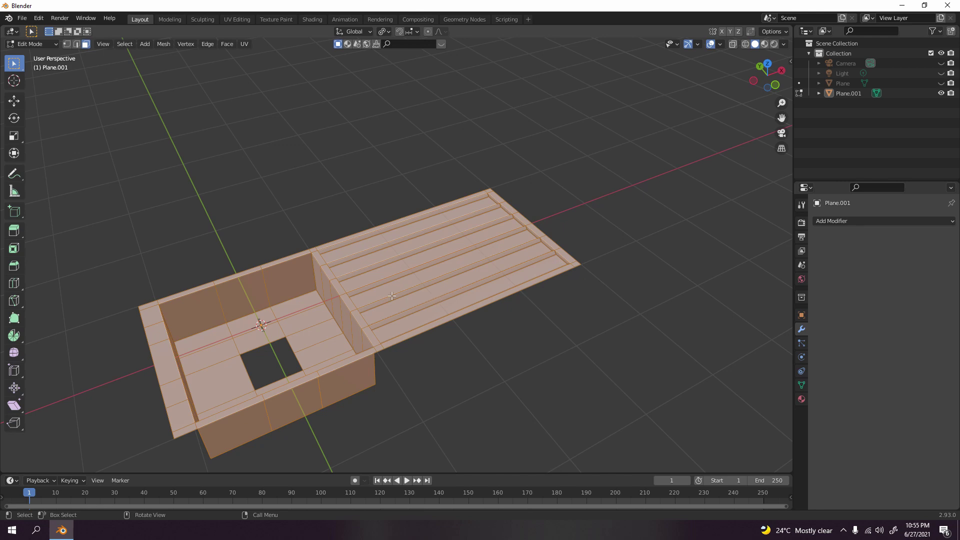
key(m)
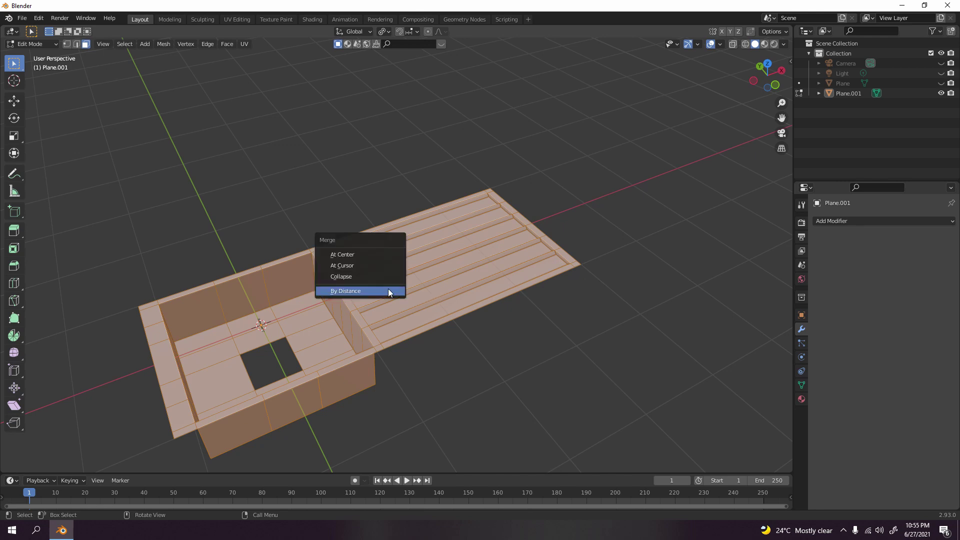
click(350, 292)
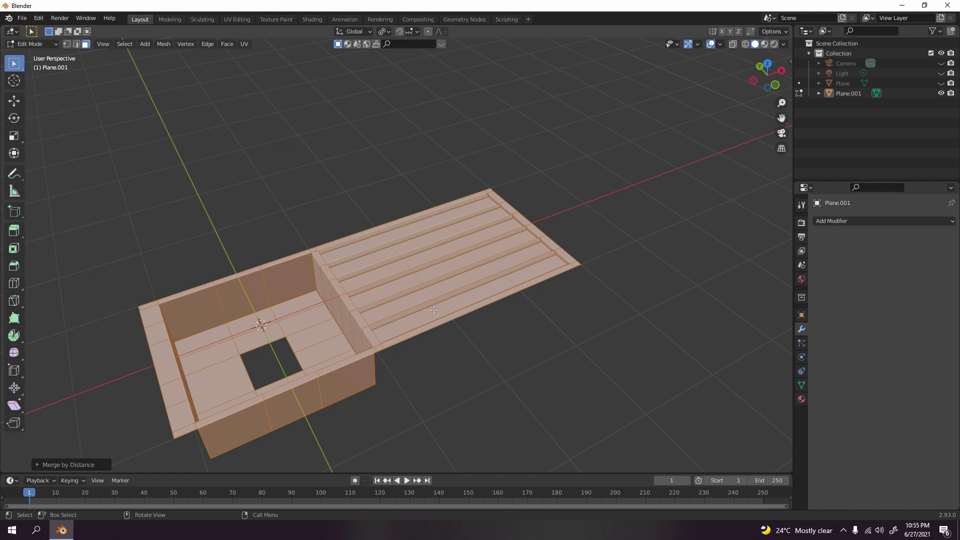
Run Merge by Distance again on the whole mesh and add a centred lengthwise loop cut between the sink's basin end and the drain hole
key(m)
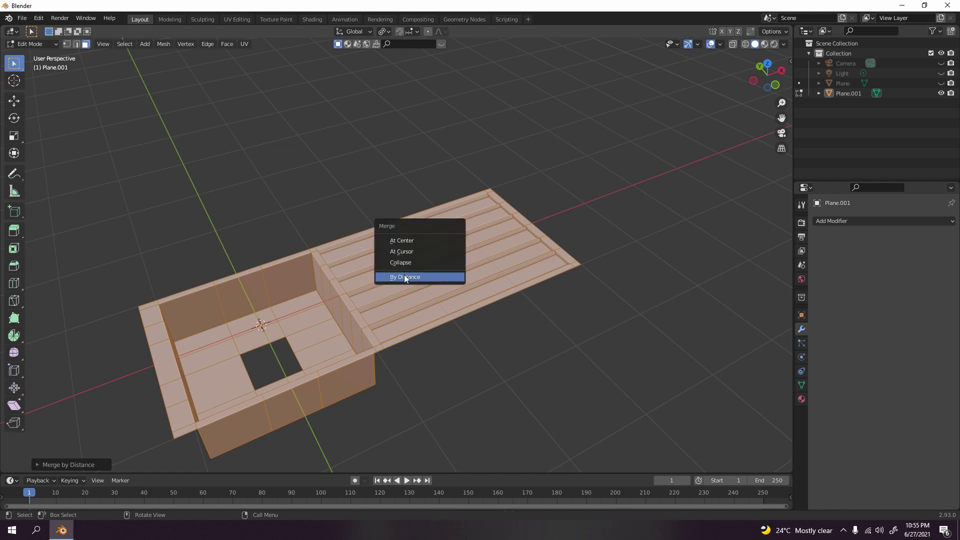
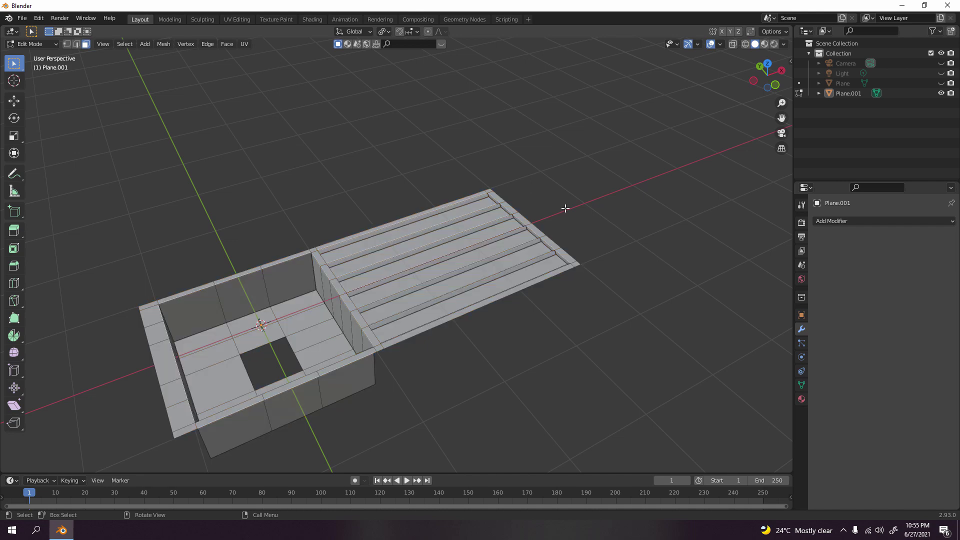
key(KP_7)
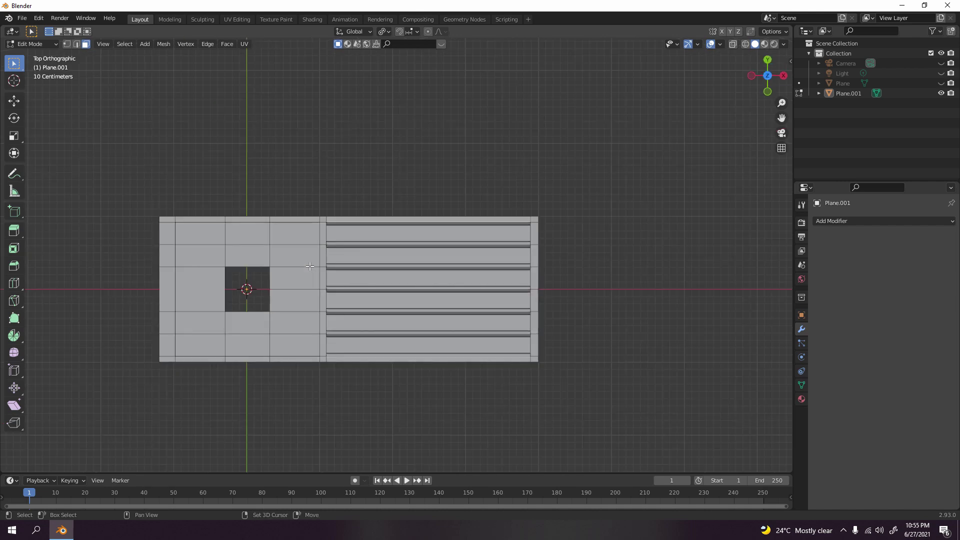
shift+middle_drag(327, 233, 444, 232)
scroll(439, 230, up, 4)
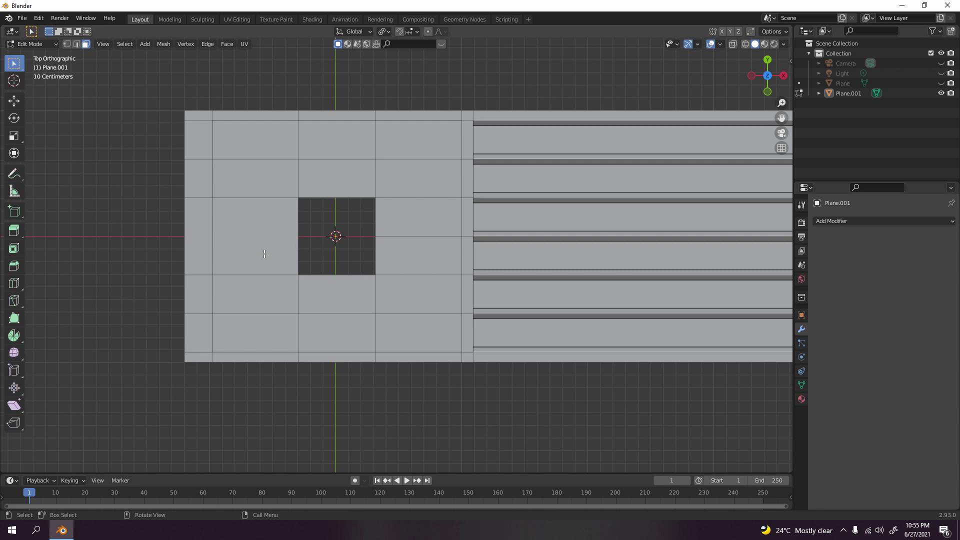
key(ctrl+r)
click(294, 237)
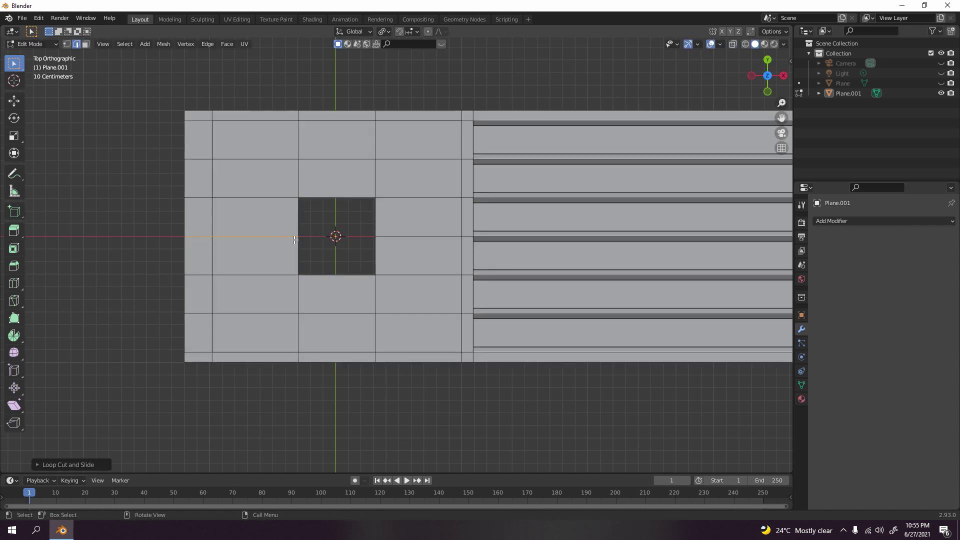
right_click(342, 226)
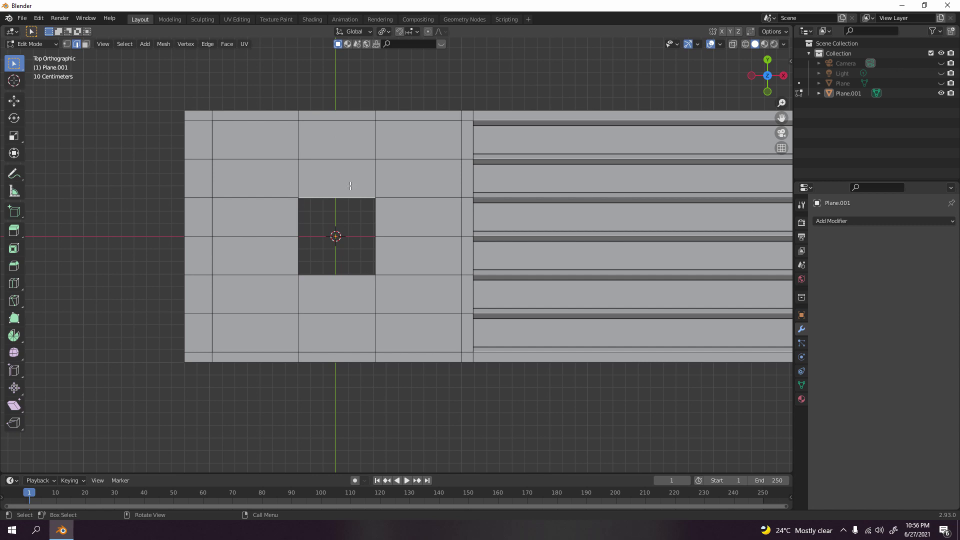
Add centred crosswise loop cuts through the basin on both long sides of the drain hole, without sliding them
key(ctrl)
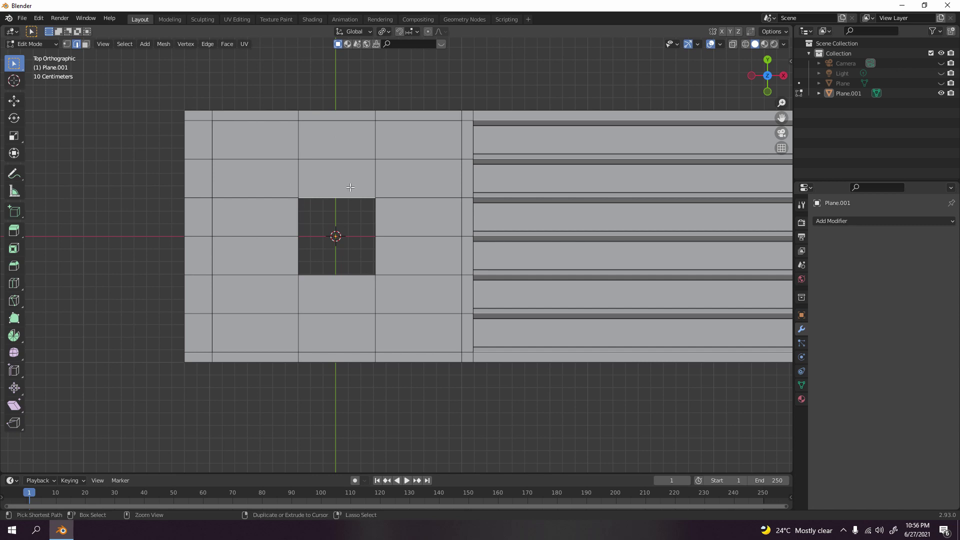
key(ctrl+r)
click(350, 187)
right_click(350, 187)
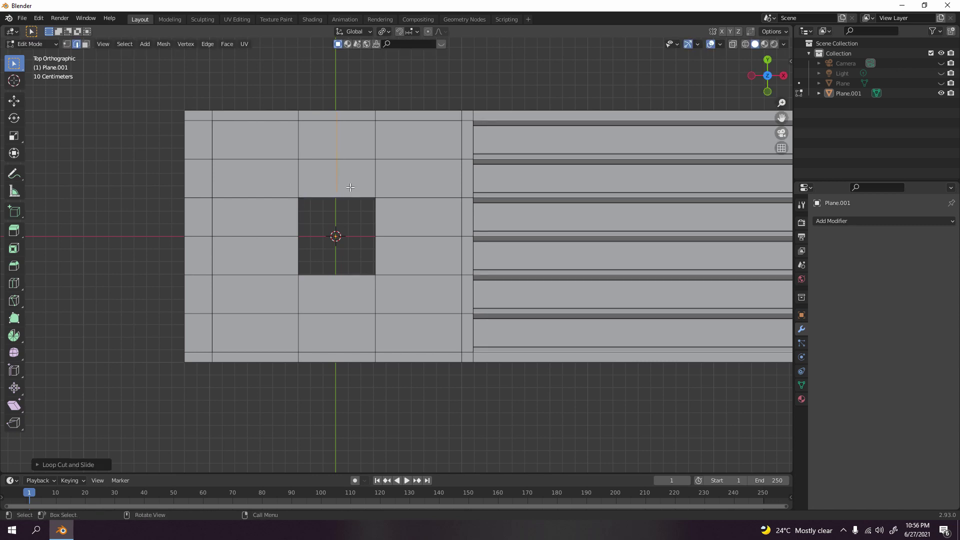
key(ctrl+r)
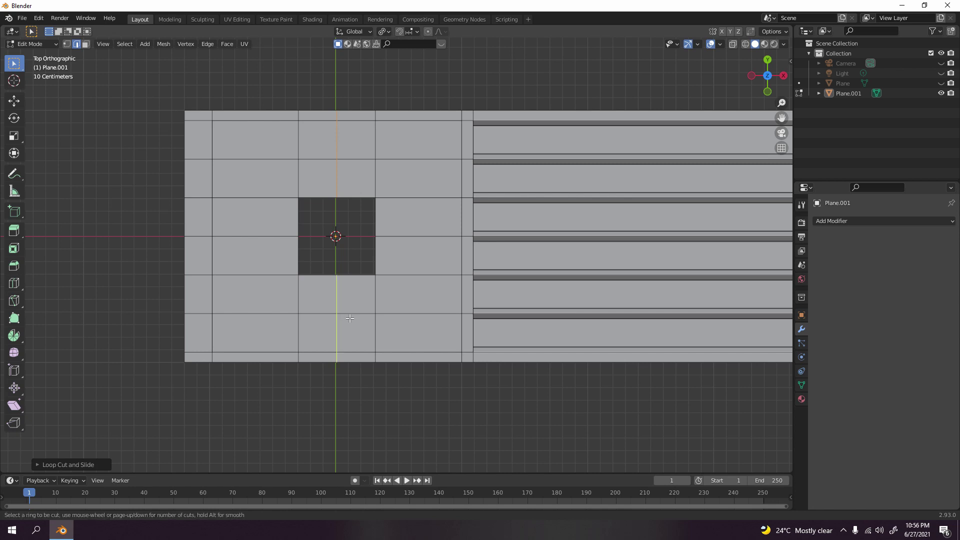
click(363, 263)
right_click(364, 259)
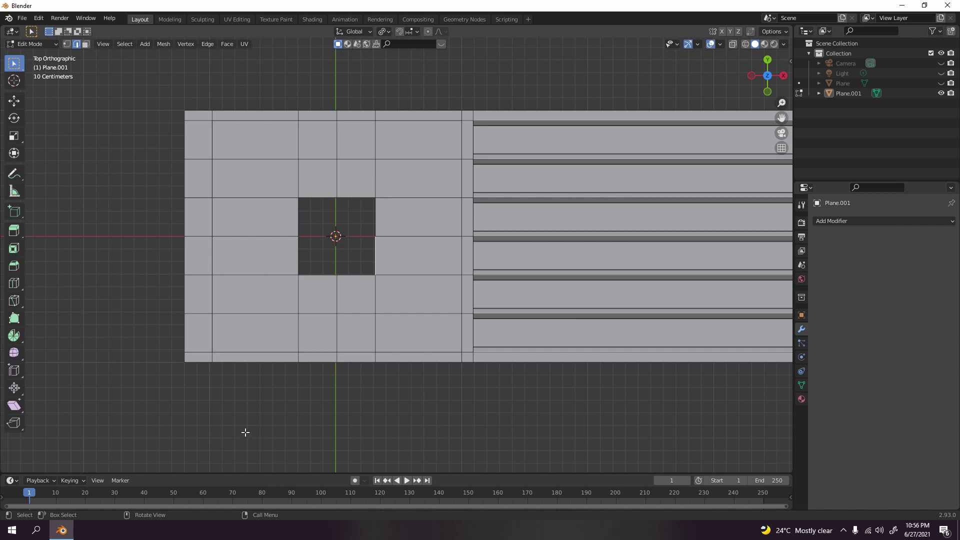
Select the edge loop around the square drain hole and round it with To Sphere at factor 1
alt+click(319, 199)
click(324, 222)
alt+click(327, 202)
scroll(330, 210, down, 2)
middle_drag(340, 241, 383, 230)
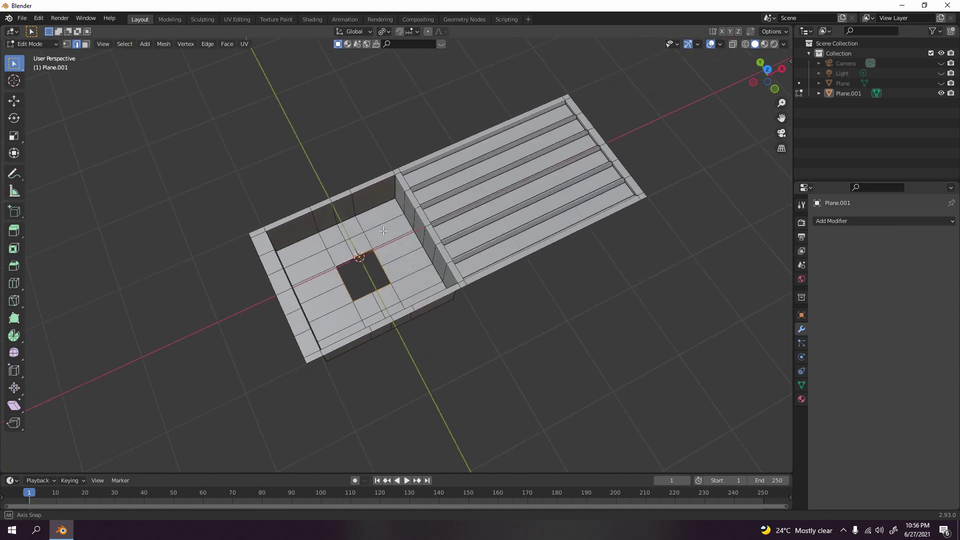
scroll(400, 235, up, 3)
key(KP_7)
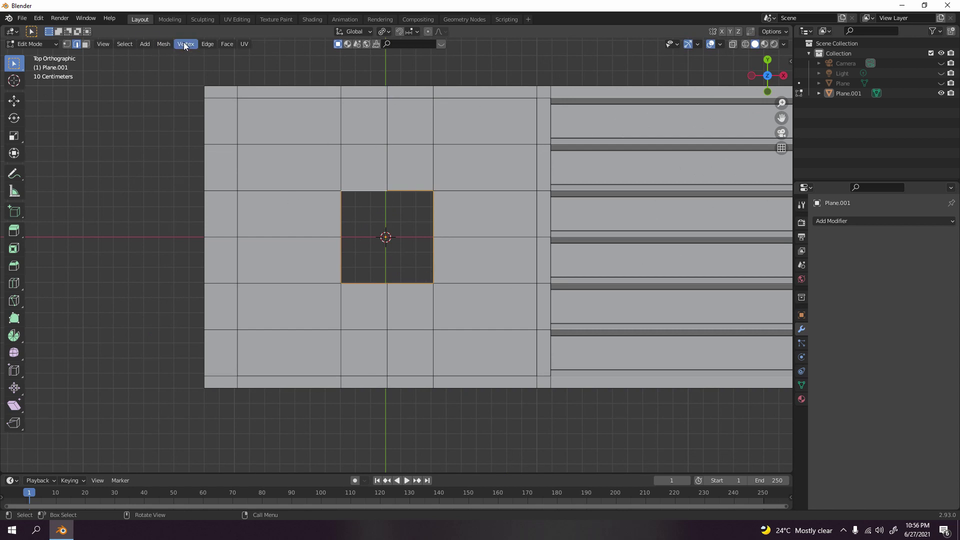
click(199, 43)
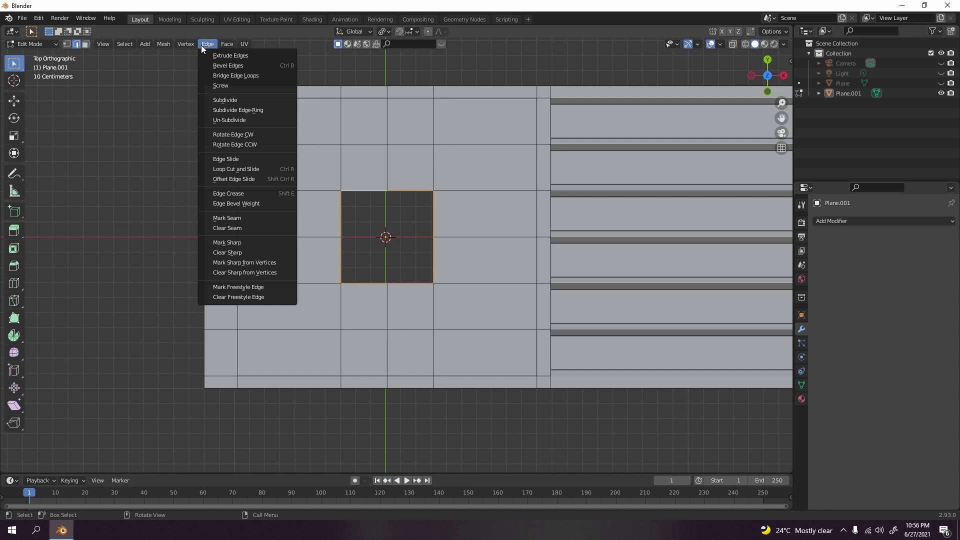
mouse_move(168, 44)
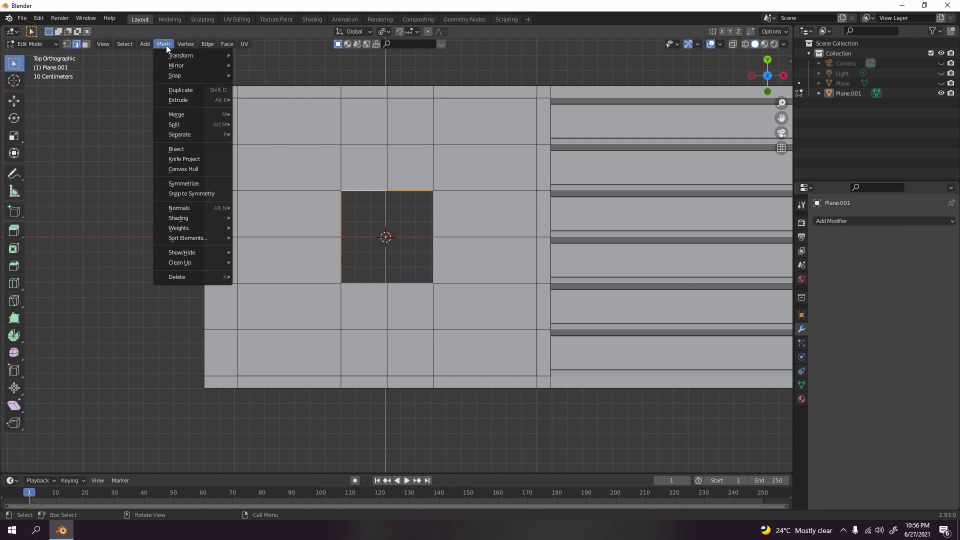
click(167, 44)
mouse_move(174, 52)
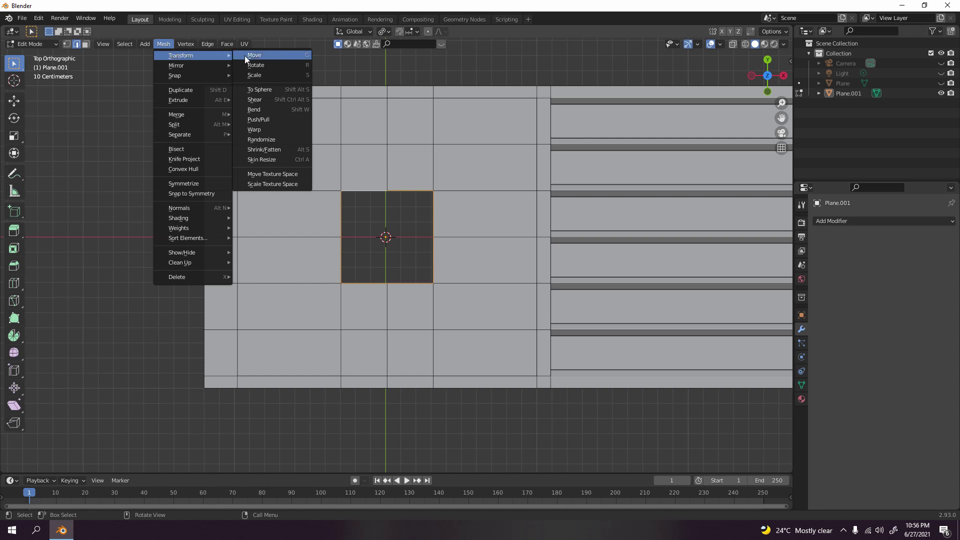
click(289, 90)
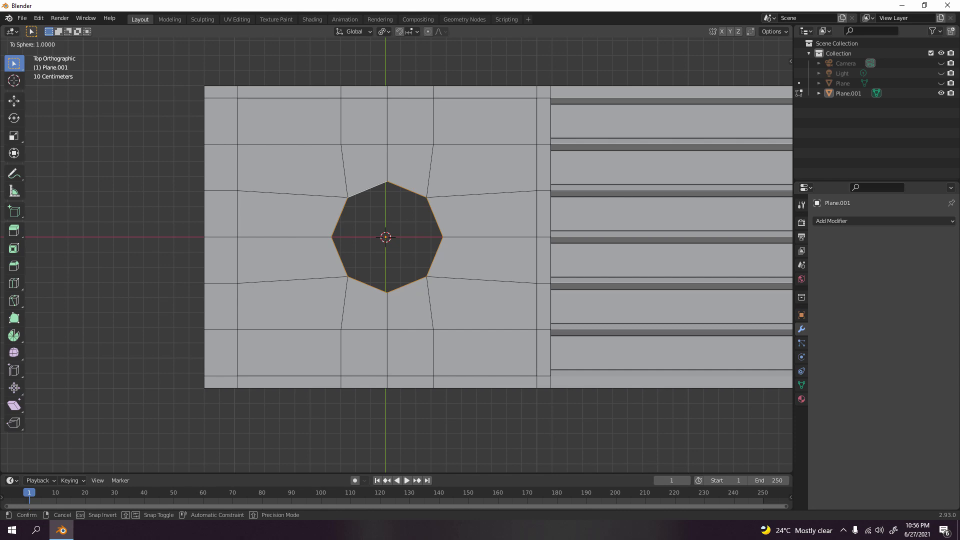
key(Return)
Scale the rounded drain hole's edge loop down to about 0.77 and check the hole in Object Mode
scroll(142, 114, down, 4)
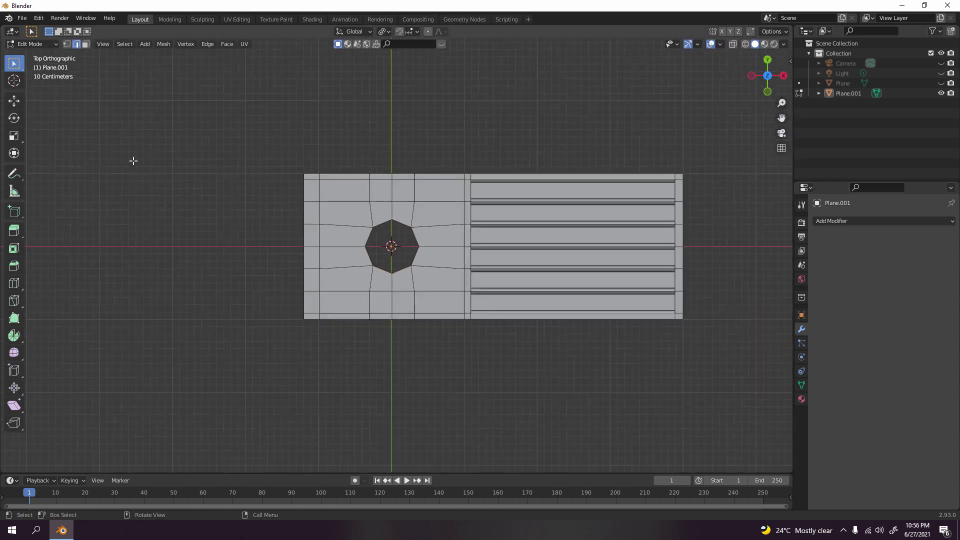
middle_drag(133, 161, 359, 272)
key(Tab)
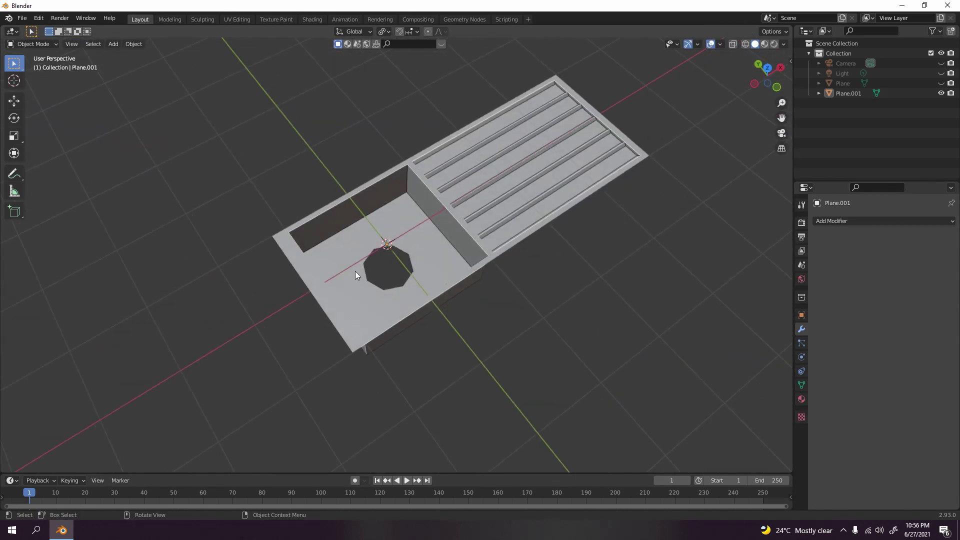
scroll(395, 301, up, 5)
key(Tab)
key(space)
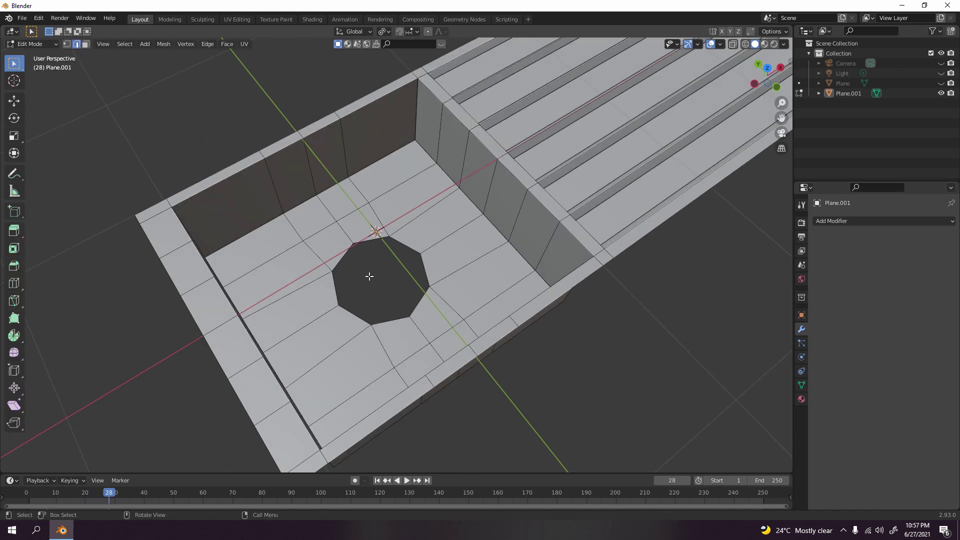
alt+click(395, 320)
key(s)
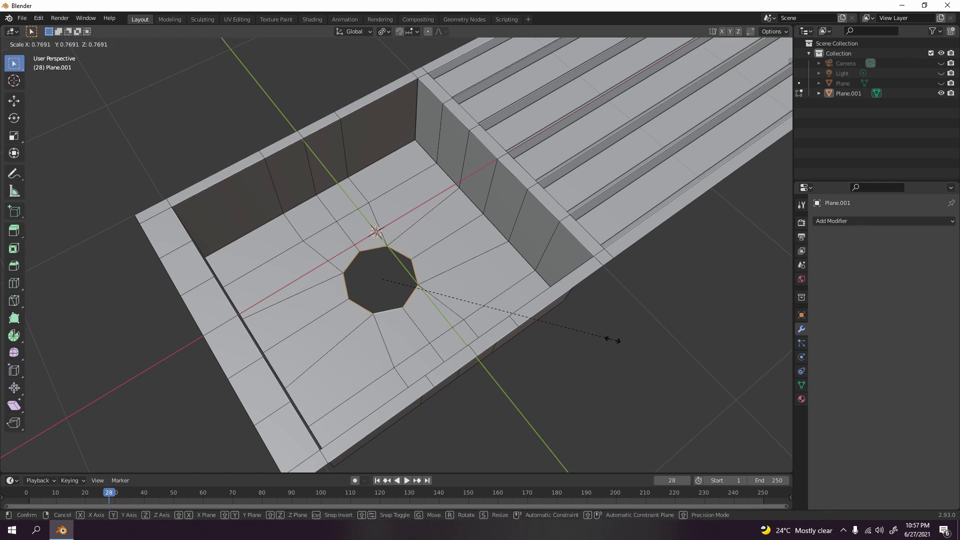
click(613, 340)
scroll(605, 347, down, 4)
middle_drag(600, 358, 317, 398)
key(KP_7)
key(Tab)
key(Tab)
alt+click(527, 278)
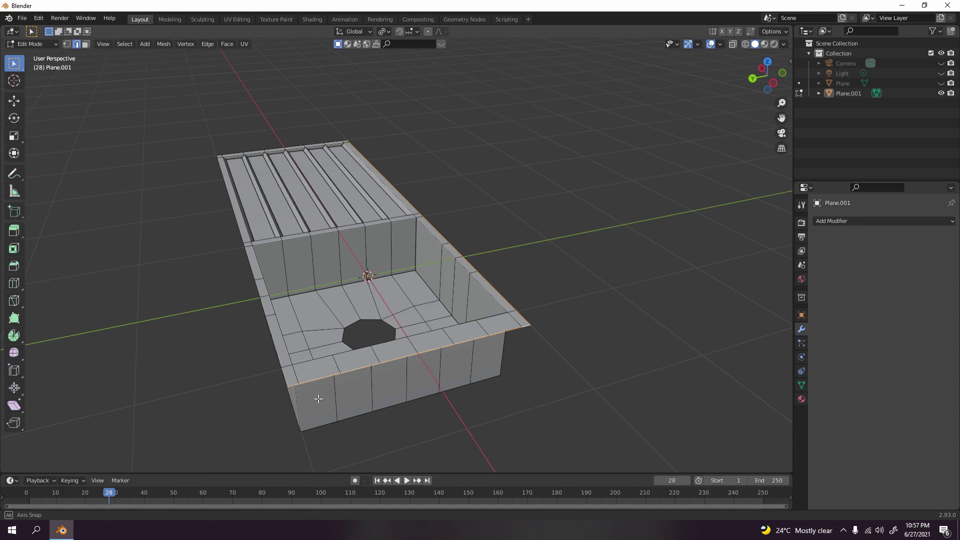
alt+click(273, 344)
middle_drag(308, 361, 415, 375)
alt+click(420, 364)
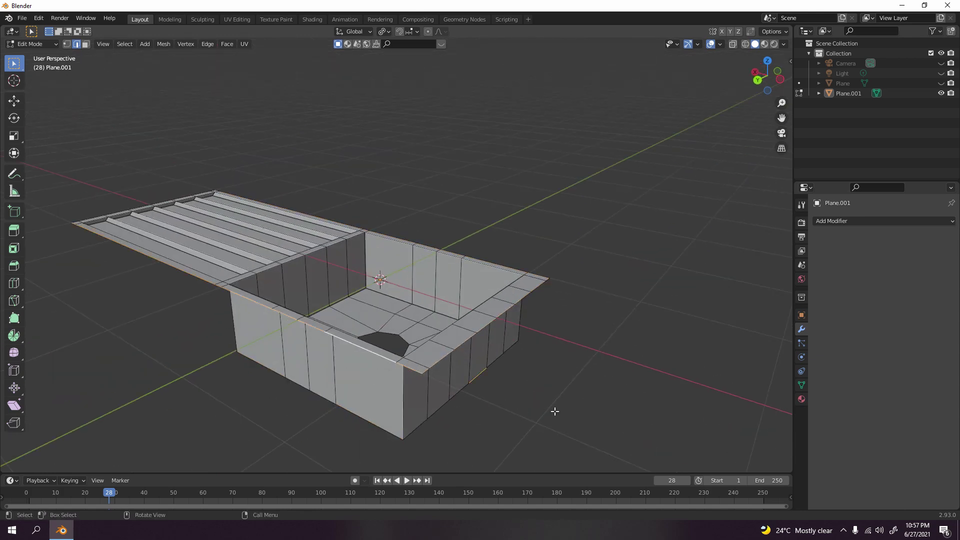
click(498, 369)
Select the sink's outer rim edges and extrude them straight down along Z by just over 0.01 m to form a lip
alt+click(428, 368)
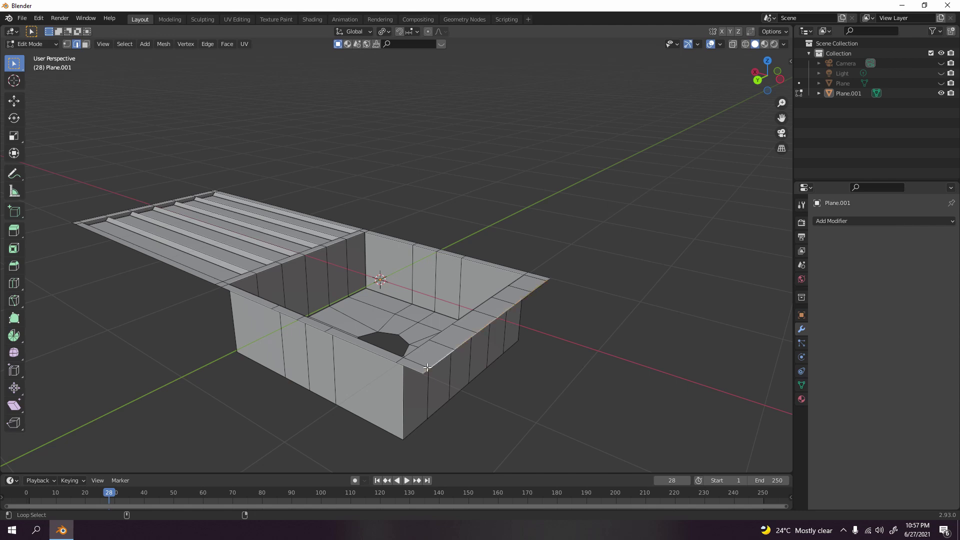
alt+click(361, 350)
middle_drag(361, 352, 388, 364)
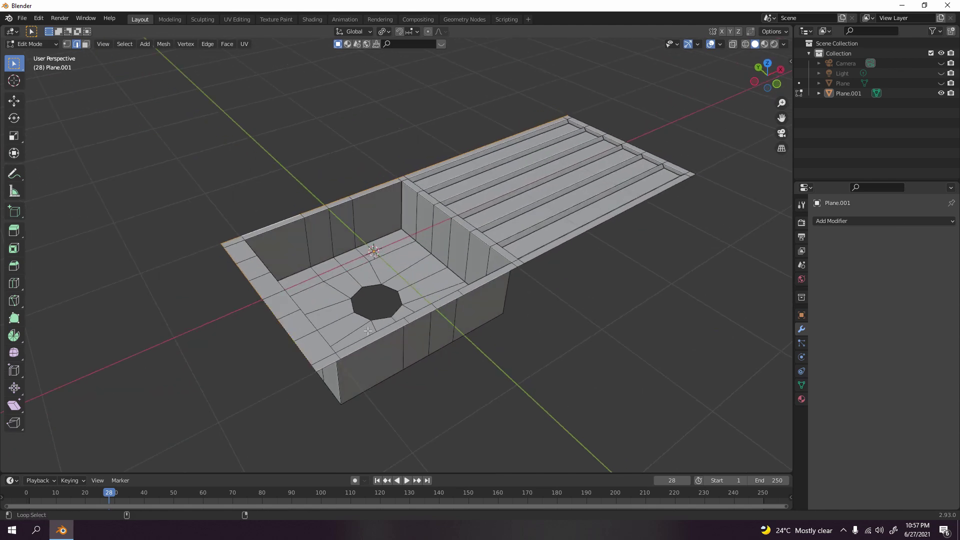
alt+click(385, 348)
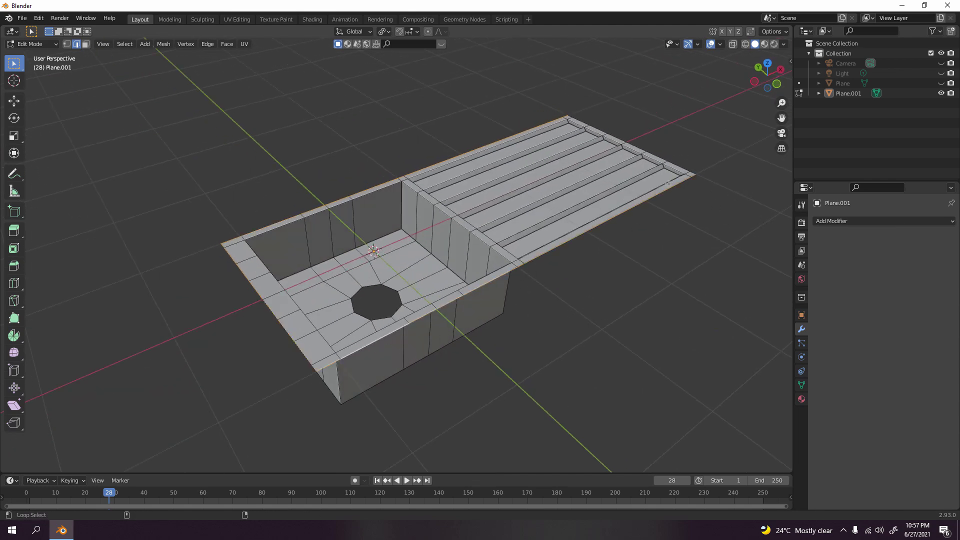
middle_drag(600, 263, 573, 230)
scroll(573, 229, up, 6)
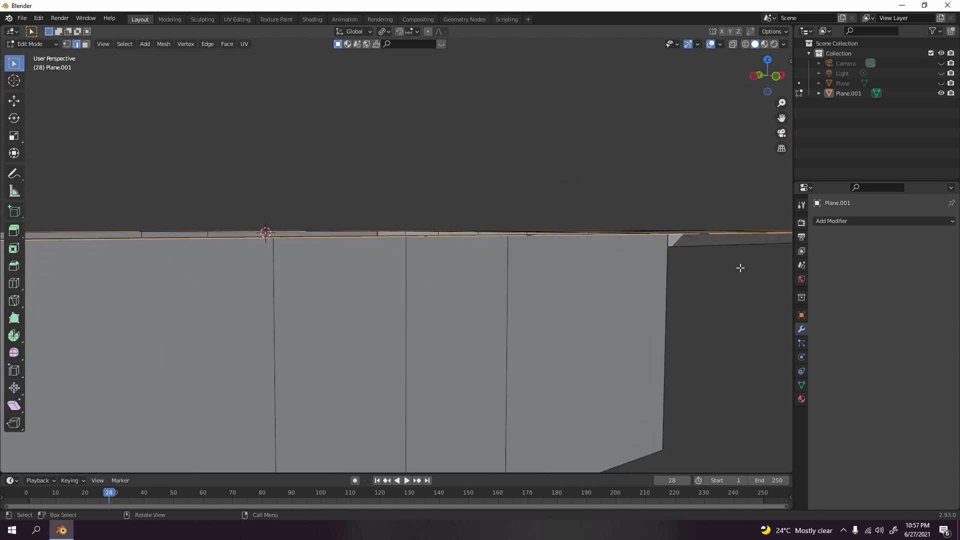
scroll(667, 275, down, 5)
middle_drag(635, 270, 636, 271)
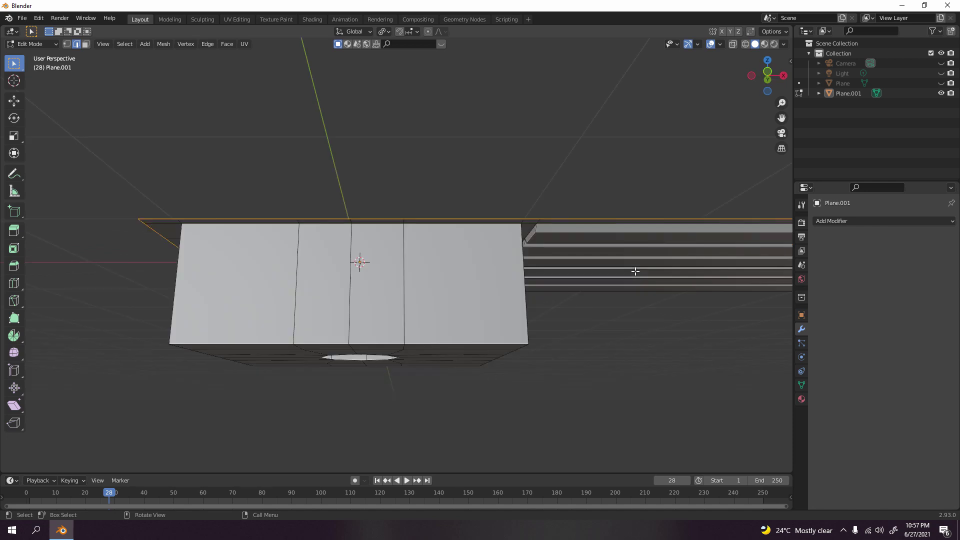
key(KP_1)
scroll(628, 272, up, 2)
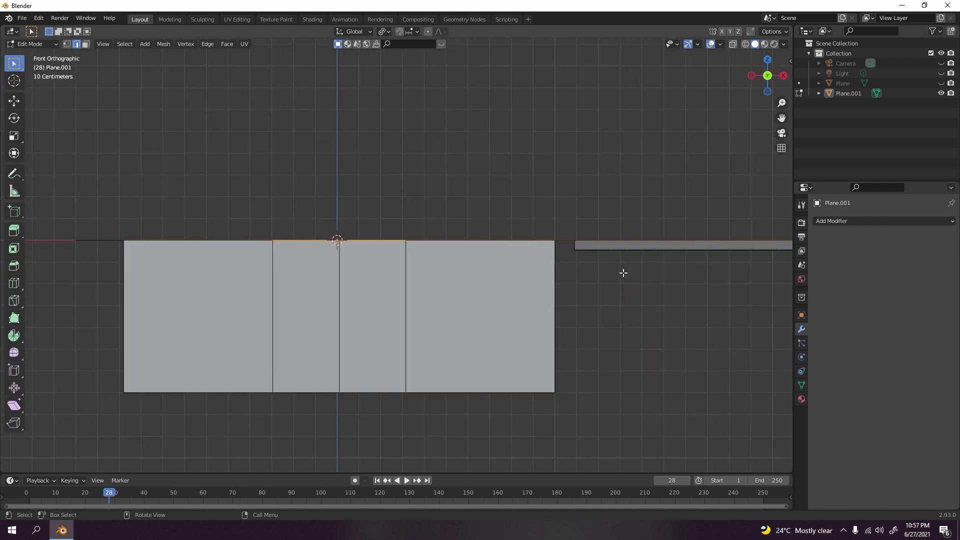
shift+middle_drag(560, 283, 479, 296)
scroll(525, 321, up, 2)
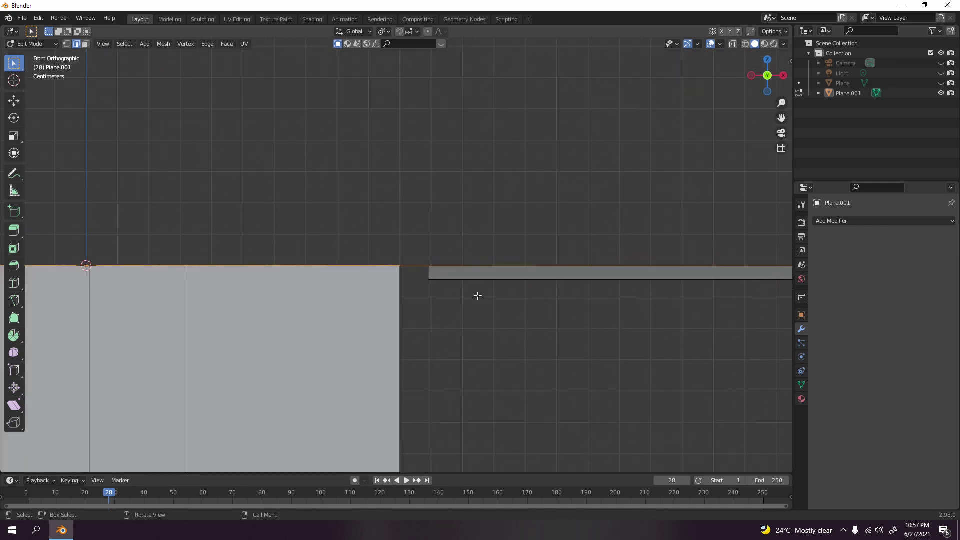
key(g)
key(z)
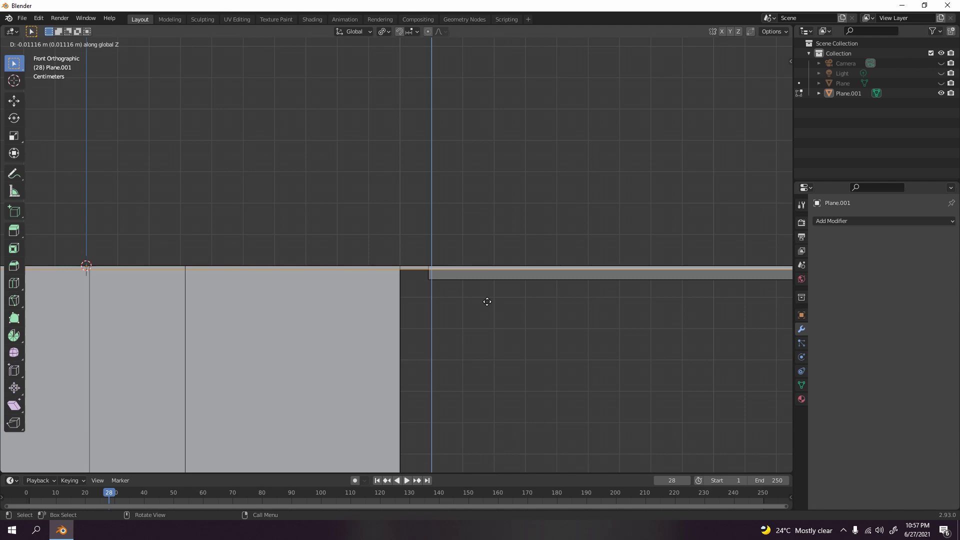
click(489, 303)
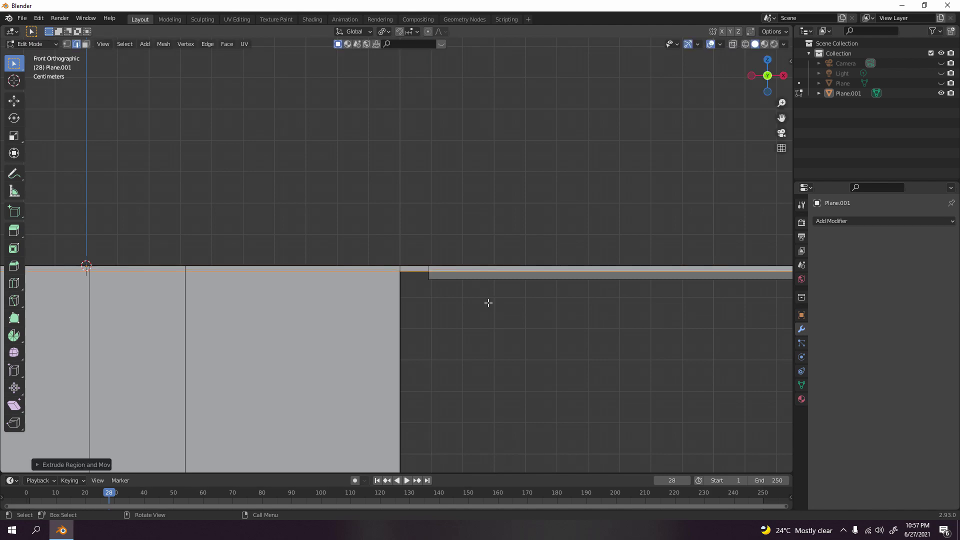
Scale the lip's lower edge slightly outward so the rim flares, and inspect the result in Object Mode
middle_drag(488, 330, 585, 332)
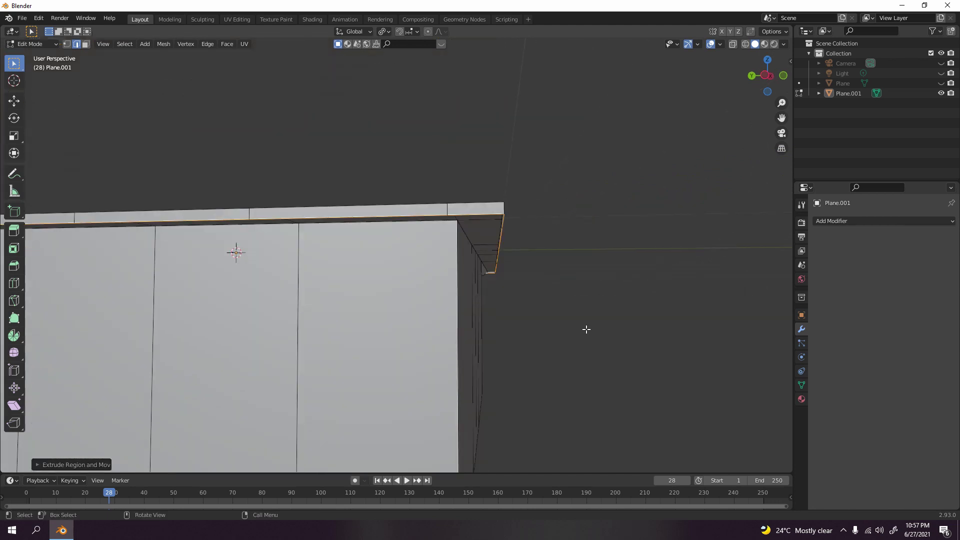
key(s)
click(591, 309)
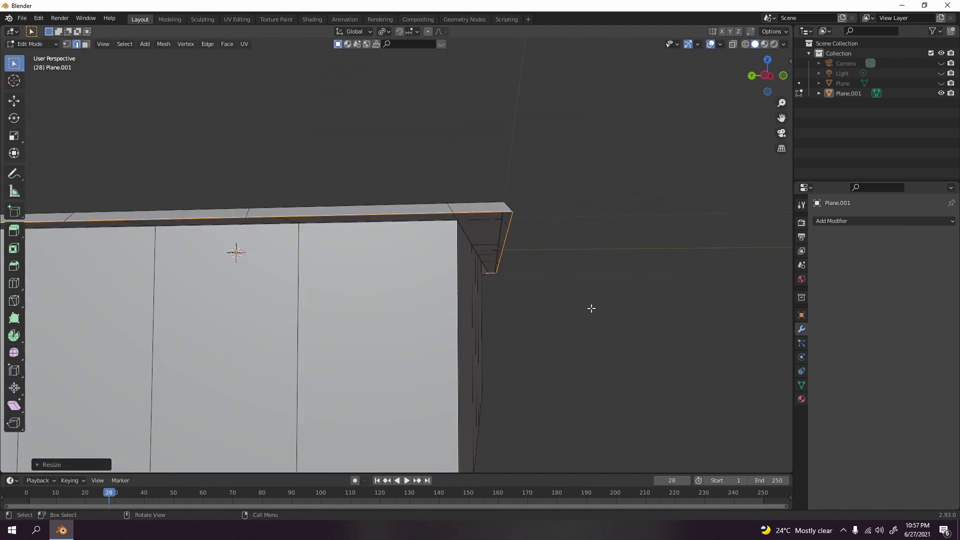
scroll(591, 267, down, 4)
middle_drag(592, 266, 437, 263)
key(Tab)
scroll(446, 317, up, 3)
scroll(514, 304, up, 4)
key(Tab)
scroll(447, 288, down, 4)
key(KP_7)
scroll(451, 280, up, 3)
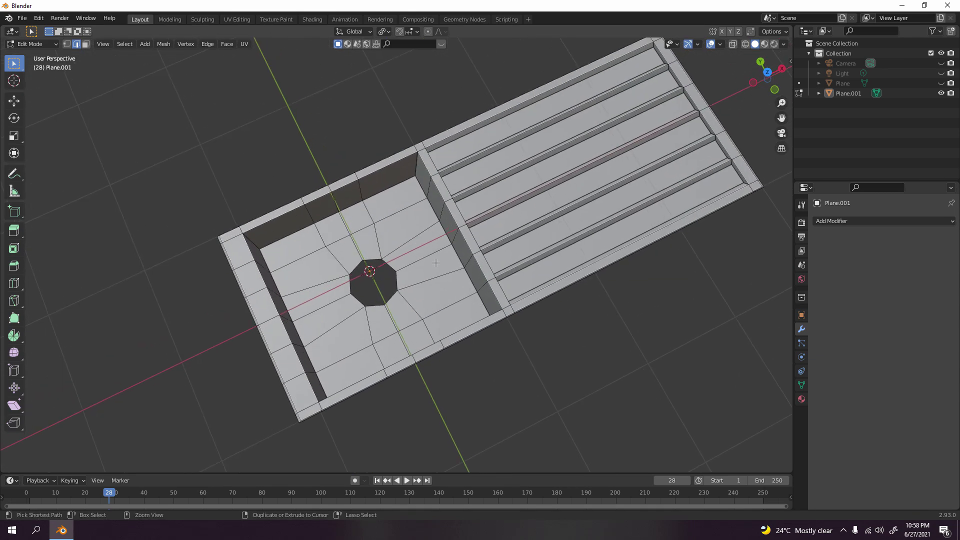
key(ctrl+r)
scroll(316, 247, up, 1)
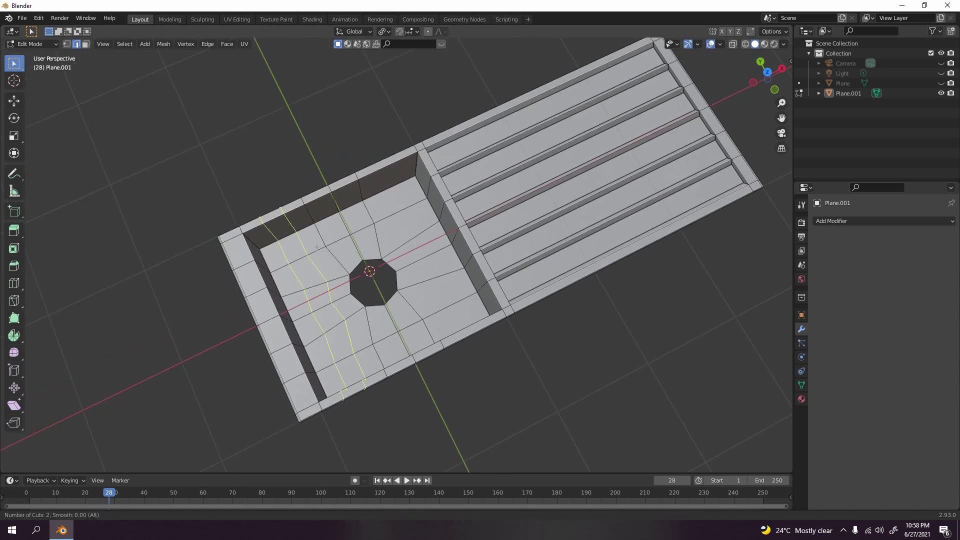
scroll(317, 248, down, 1)
middle_drag(259, 167, 505, 257)
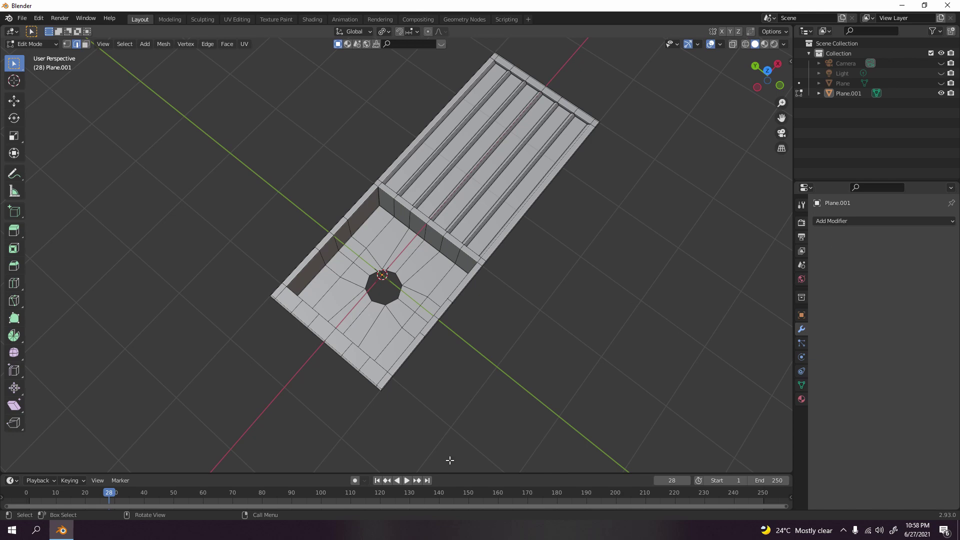
middle_drag(450, 460, 545, 280)
key(ctrl+r)
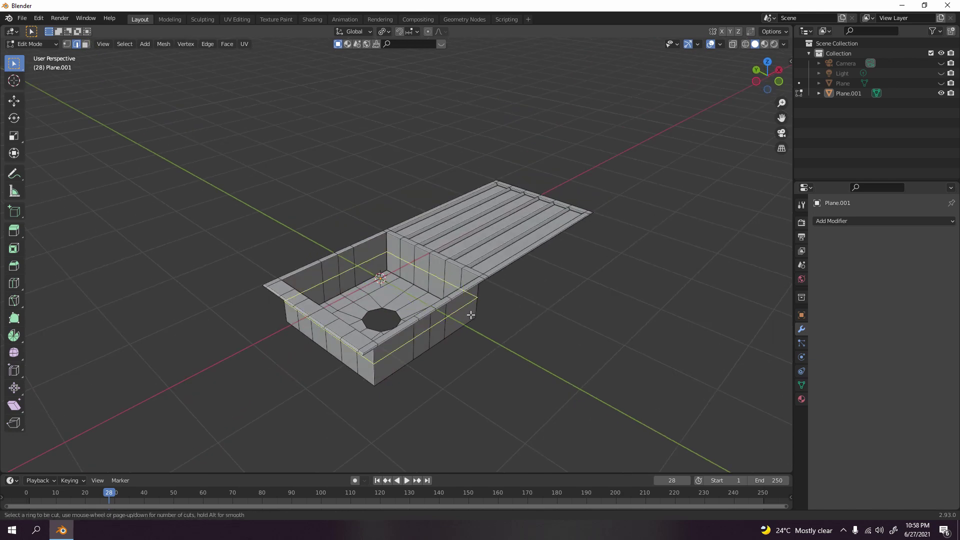
key(Escape)
Inspect the basin's outer walls and the bottom edges of its underside
middle_drag(540, 297, 406, 288)
key(Tab)
key(Tab)
scroll(317, 285, down, 3)
scroll(406, 289, up, 5)
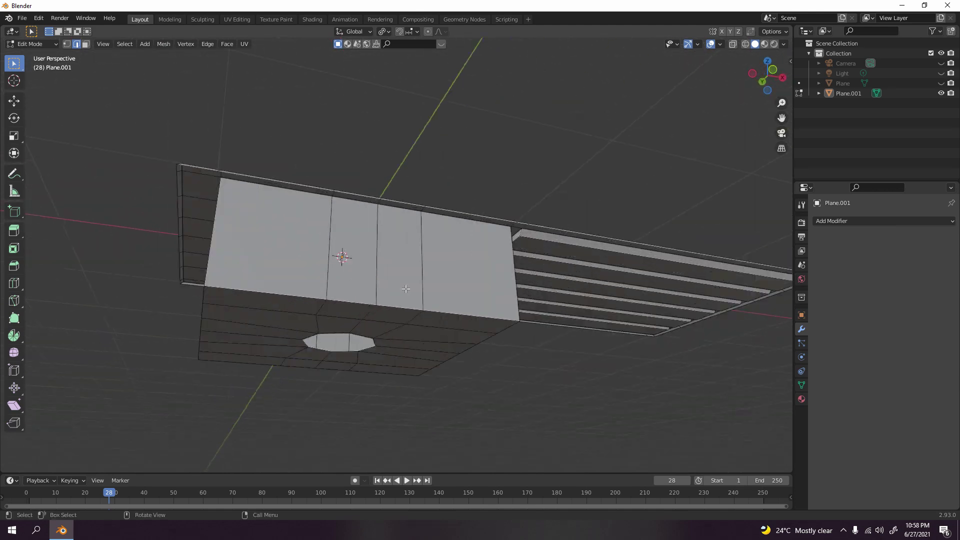
middle_drag(416, 330, 348, 341)
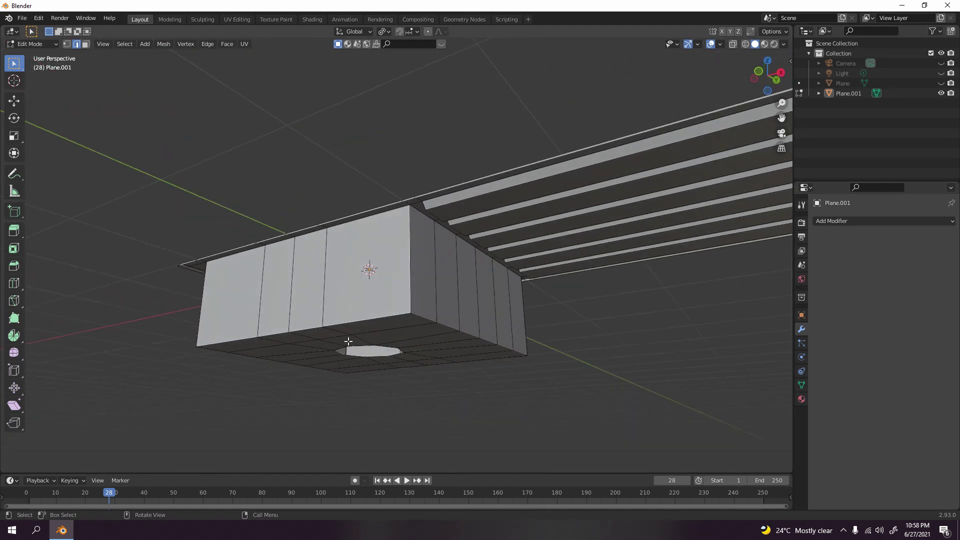
alt+click(422, 322)
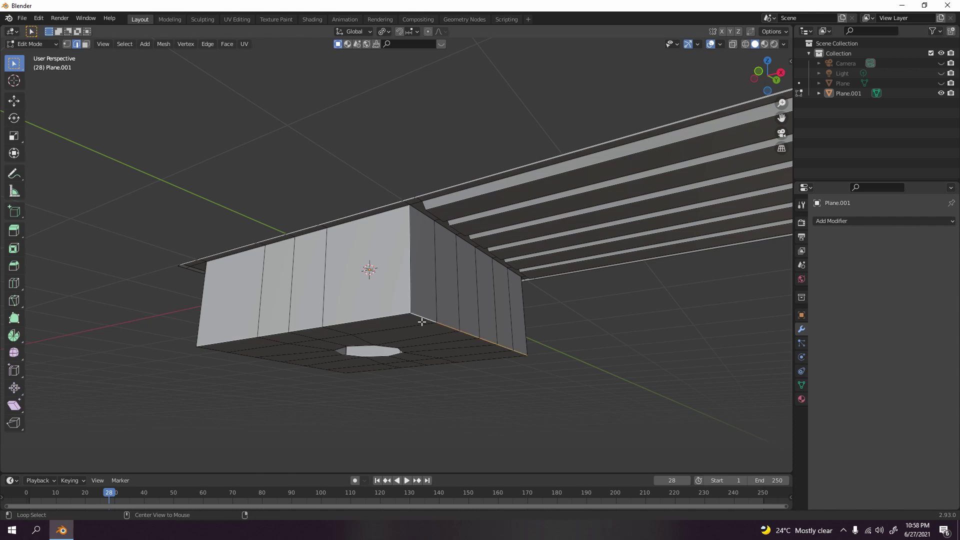
middle_drag(422, 322, 488, 254)
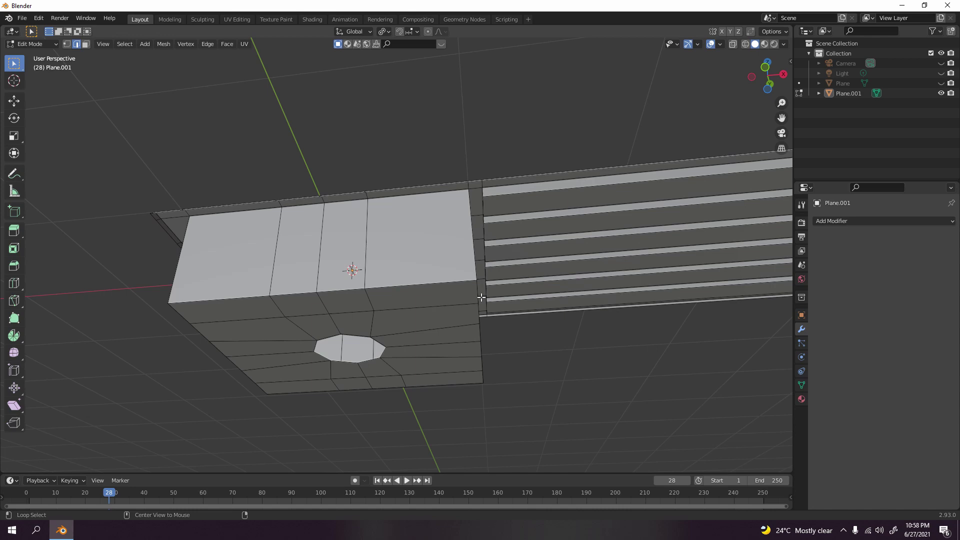
middle_drag(481, 297, 444, 323)
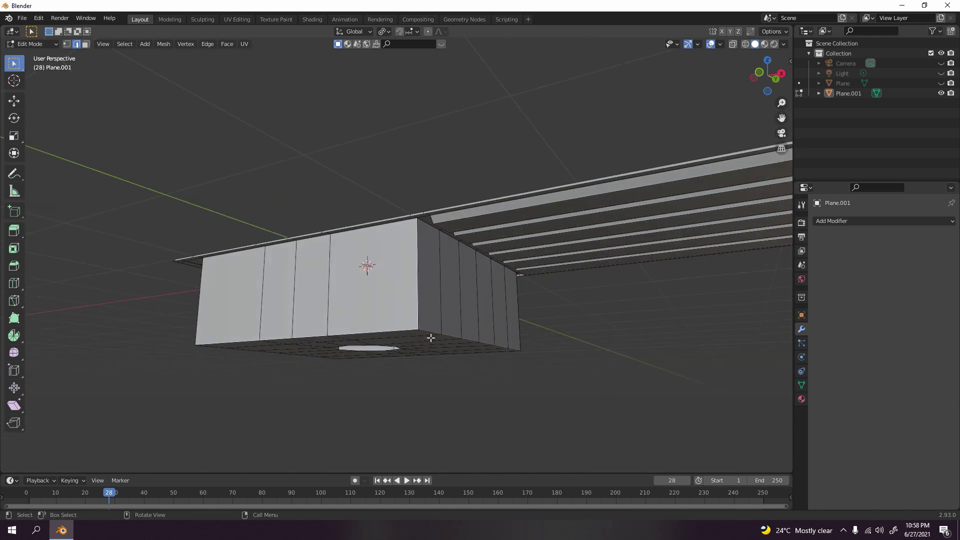
middle_drag(547, 362, 410, 279)
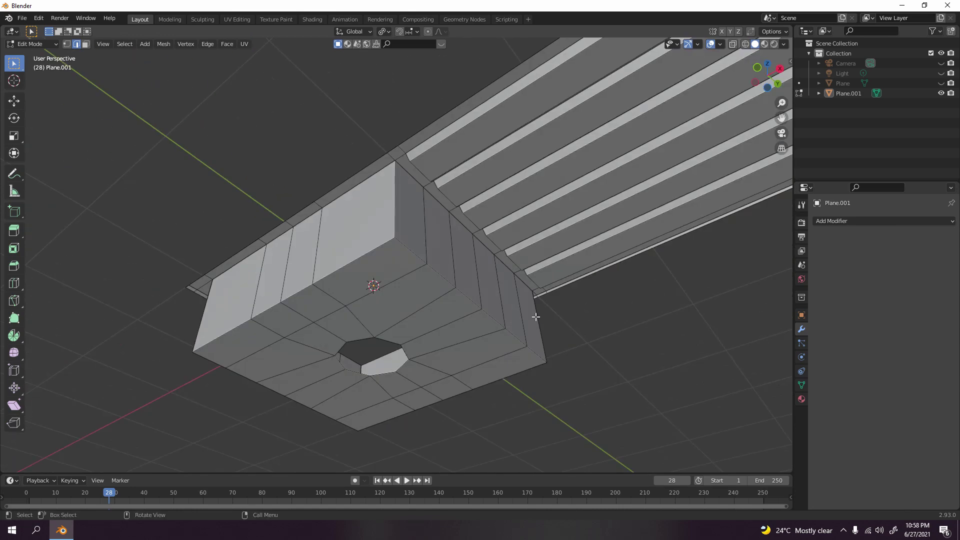
Select all four outer edges around the basin's underside and scale them slightly inward to taper the basin walls
alt+click(411, 254)
alt+shift+click(383, 305)
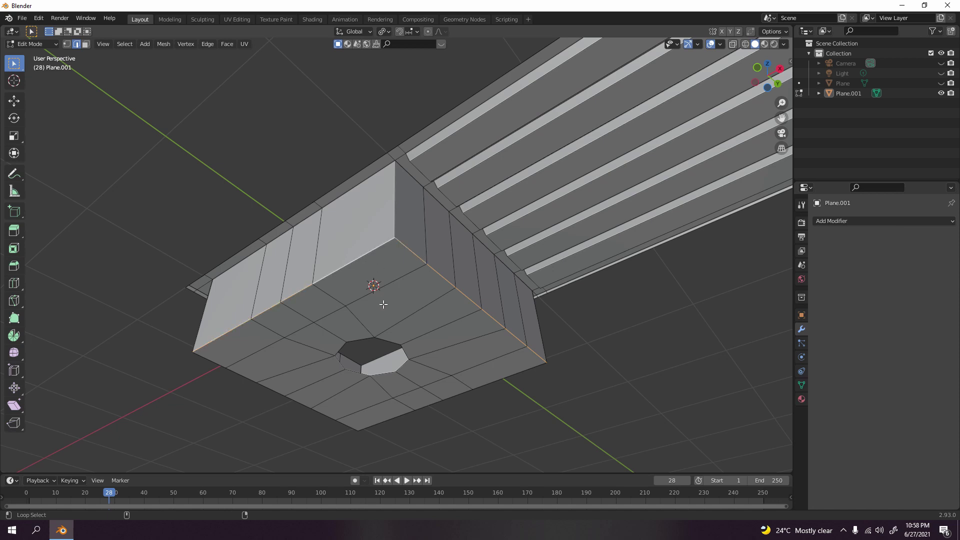
alt+shift+click(247, 375)
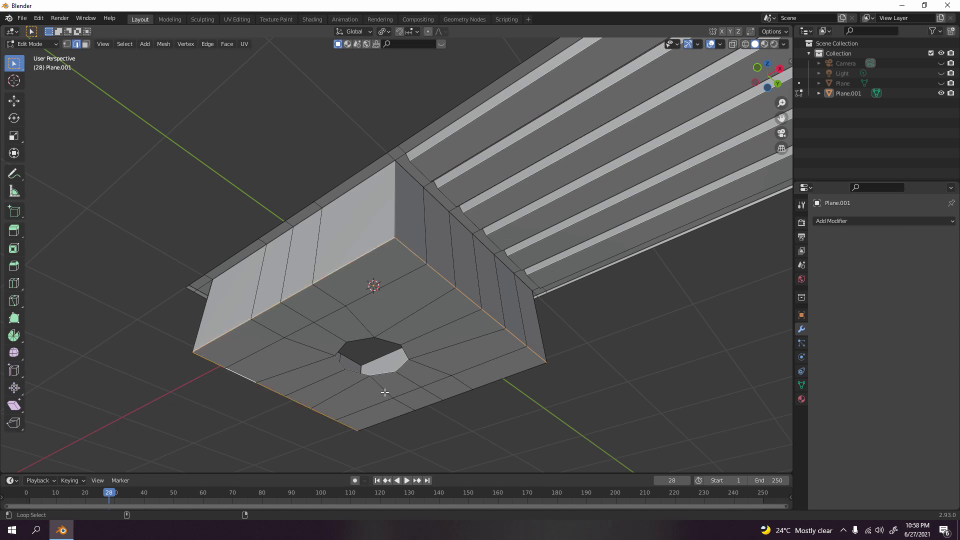
alt+shift+click(404, 418)
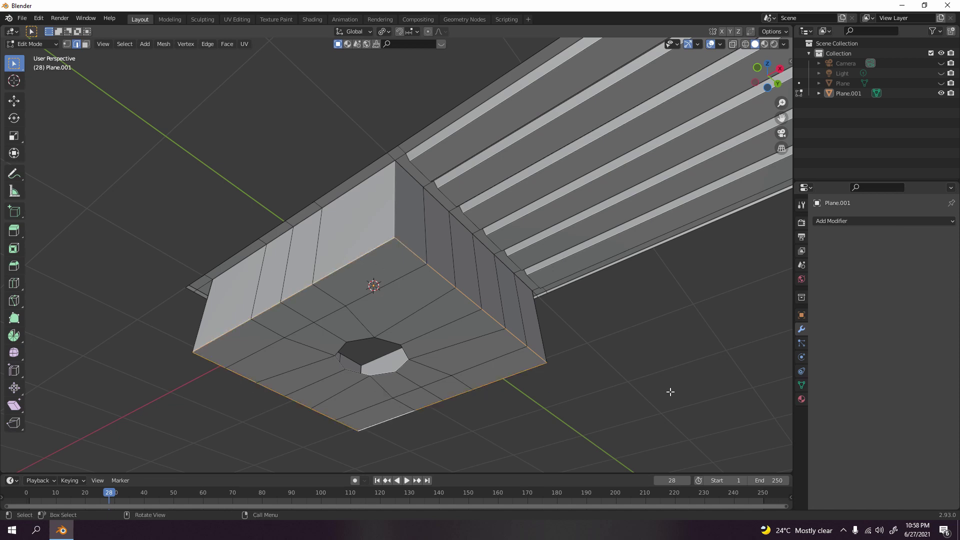
key(s)
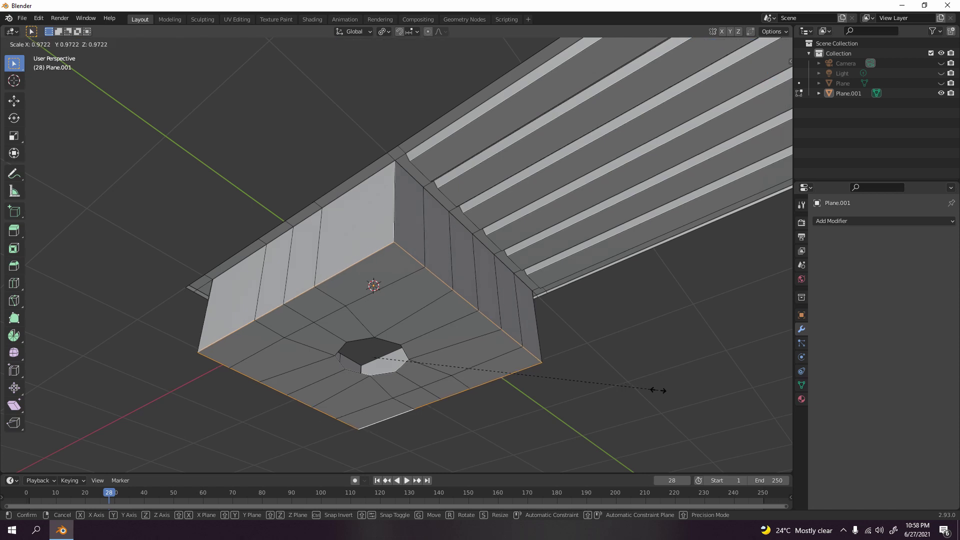
click(651, 389)
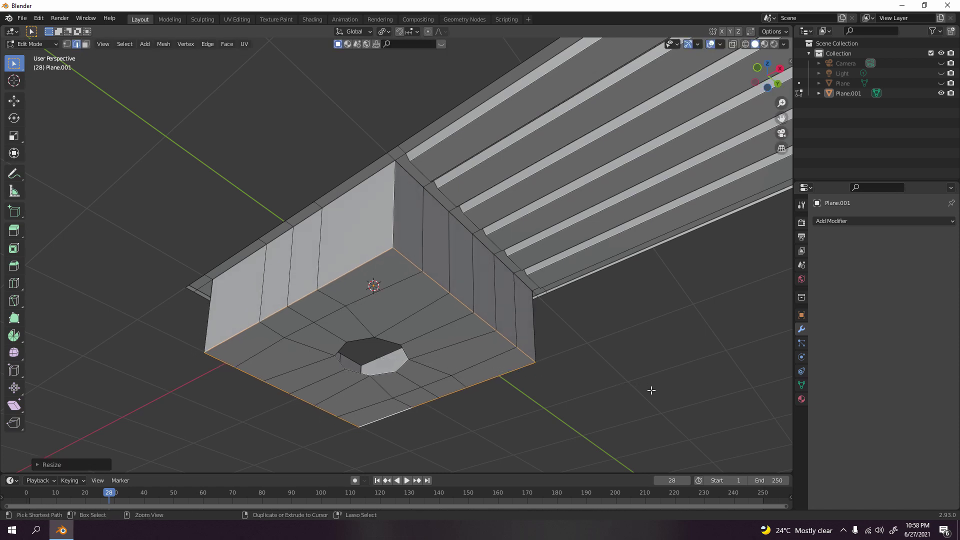
Bevel the basin's bottom perimeter edges with two segments, about 0.145 m wide, and check the shape in Object Mode
key(ctrl+b)
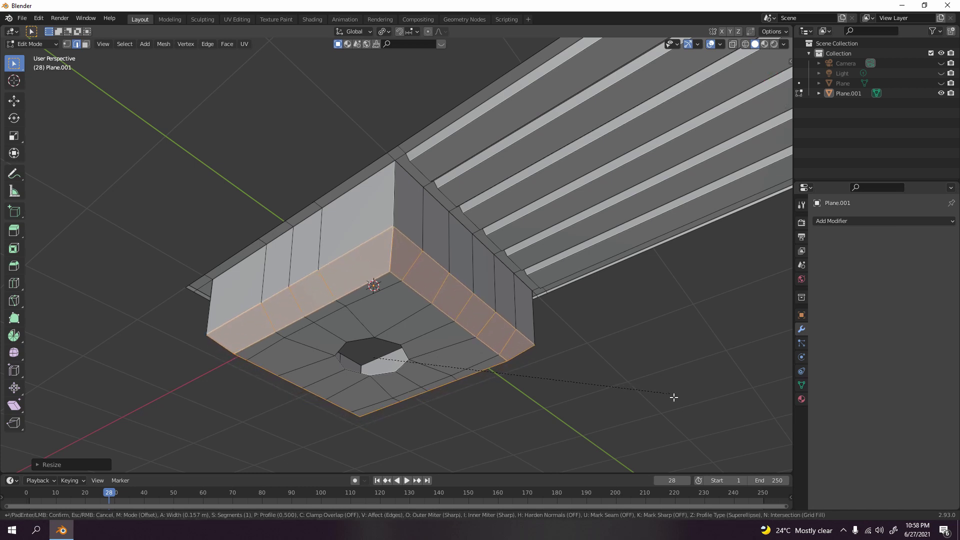
scroll(673, 396, up, 1)
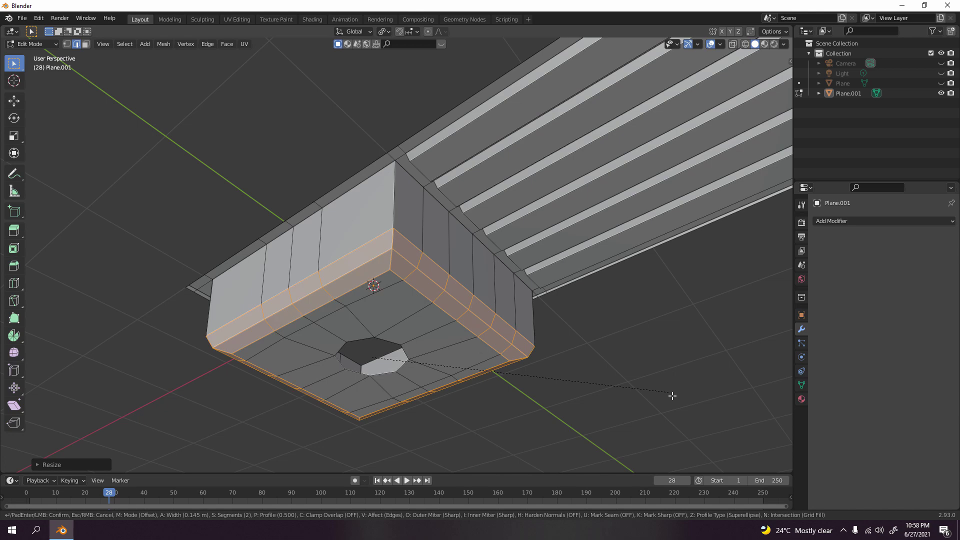
click(652, 326)
middle_drag(579, 347, 416, 292)
key(KP_1)
key(Tab)
scroll(425, 292, up, 3)
middle_drag(457, 308, 497, 268)
key(Tab)
scroll(526, 286, up, 3)
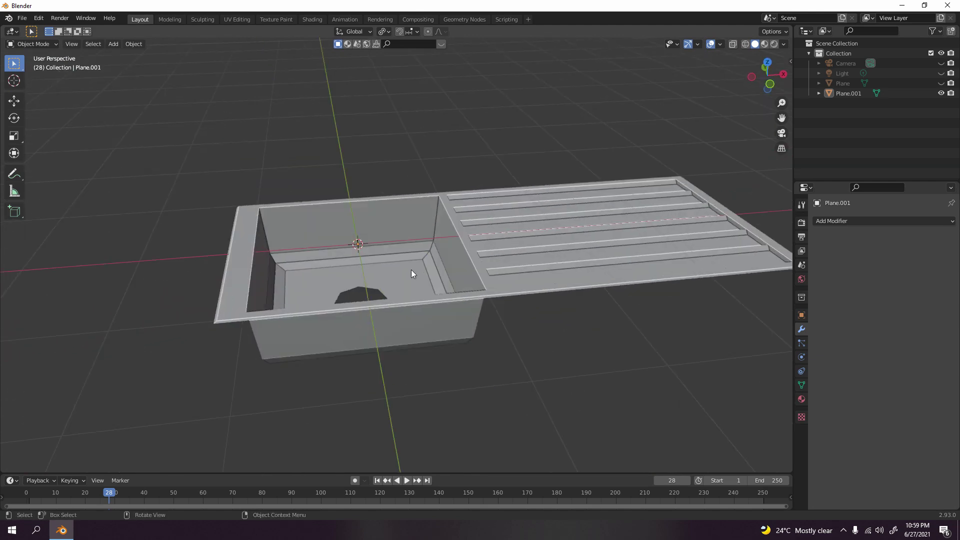
Switch to the Shading workspace and create a new material on the sink
click(482, 240)
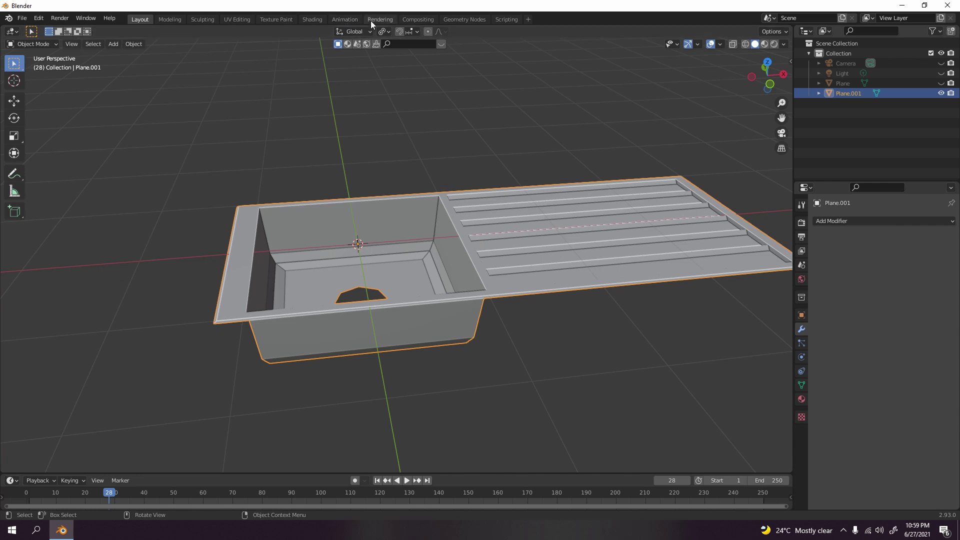
click(312, 19)
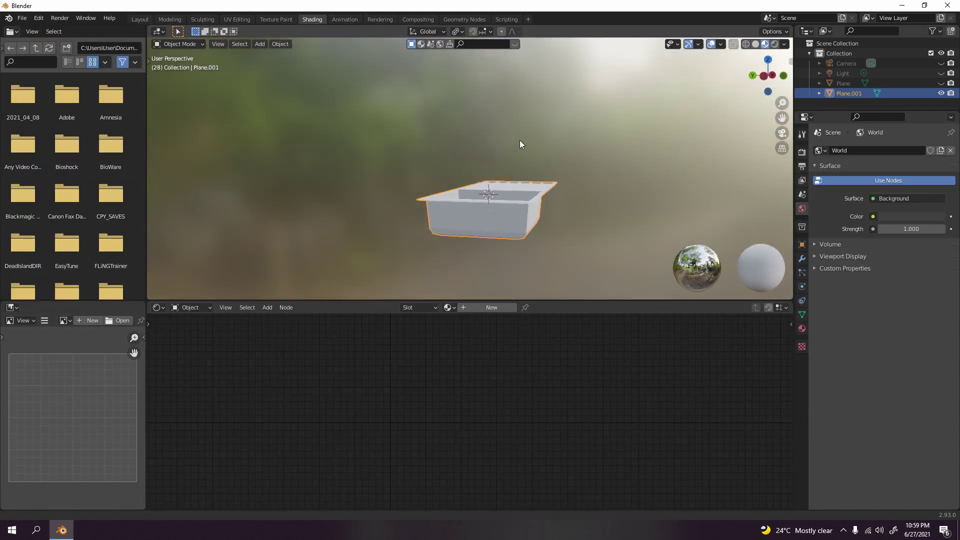
click(579, 179)
scroll(558, 217, up, 3)
mouse_move(583, 182)
middle_down()
mouse_move(558, 217)
mouse_move(566, 185)
middle_up()
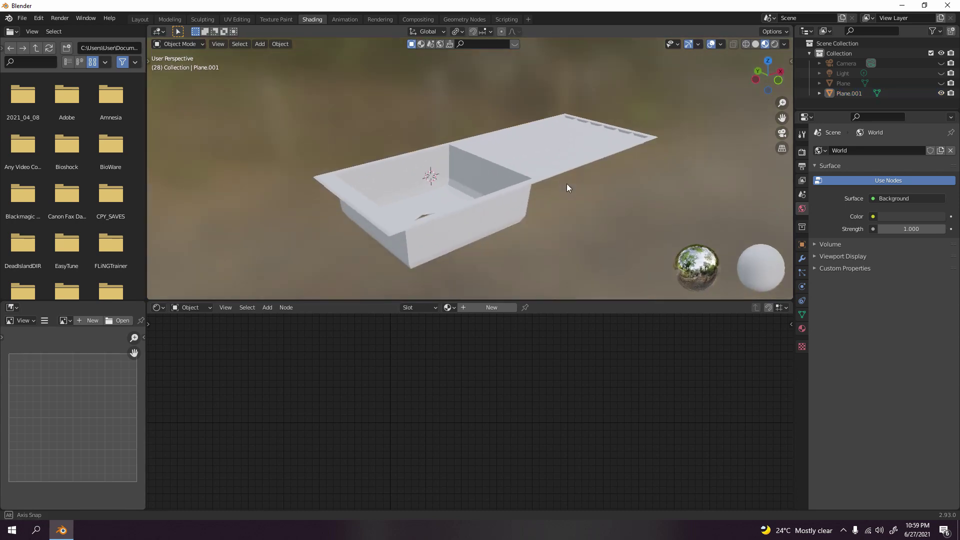
click(495, 182)
click(510, 307)
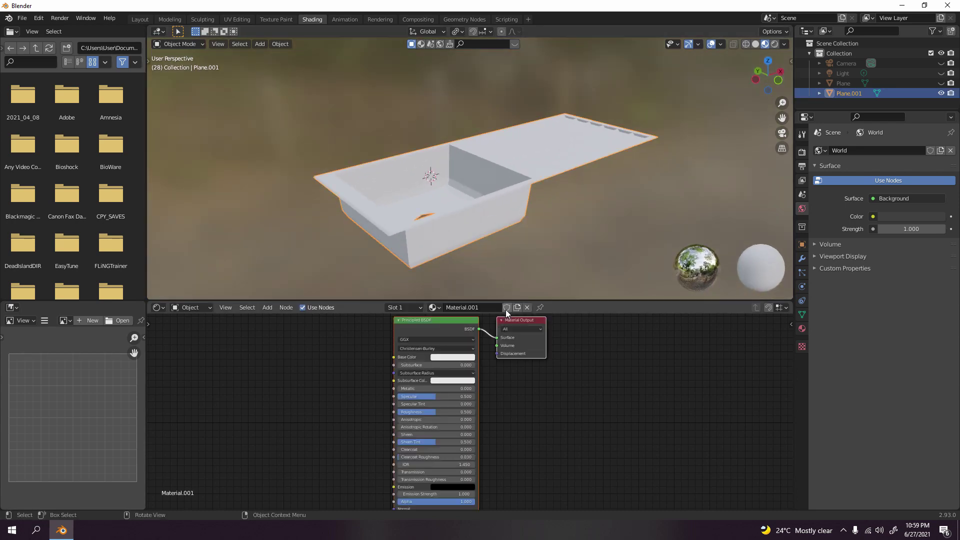
Darken the Base Color of the sink's Principled BSDF to a medium grey
click(443, 380)
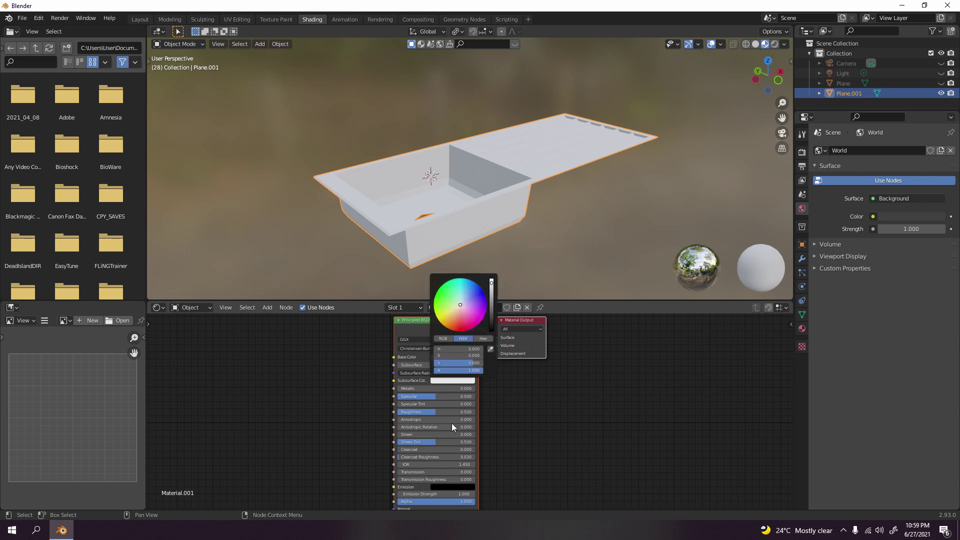
click(448, 357)
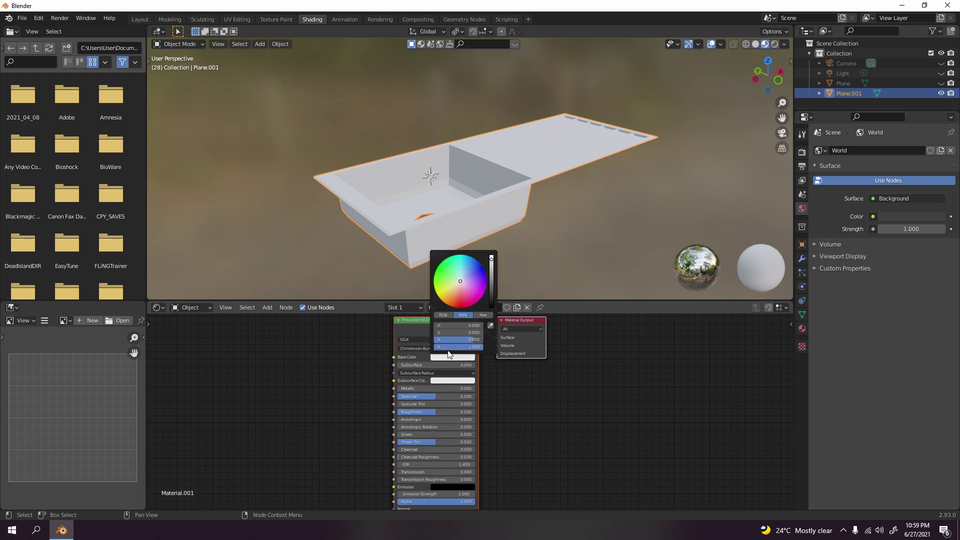
click(492, 271)
drag(491, 271, 491, 274)
Set the sink material's Metallic to 0.786 and Roughness to 0.359, and raise Specular close to 1
drag(406, 388, 458, 389)
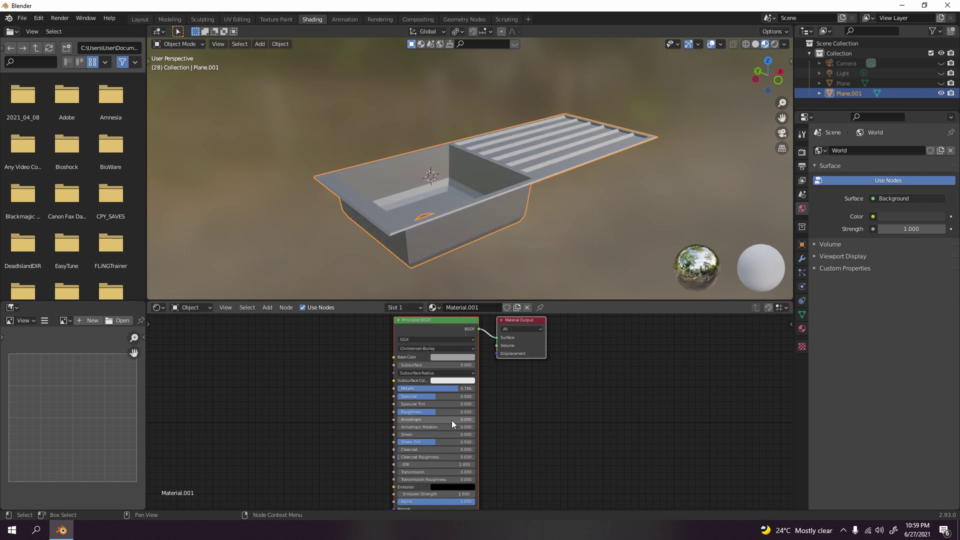
drag(417, 412, 473, 397)
click(572, 211)
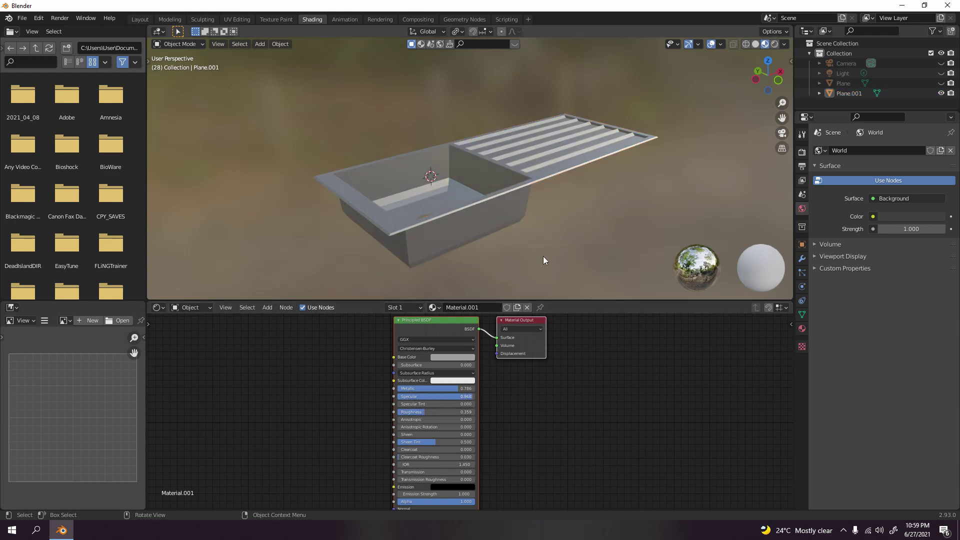
Examine the metallic sink from several angles in the material preview, including its mesh edges in Edit Mode
middle_drag(543, 256, 481, 282)
middle_drag(565, 297, 485, 255)
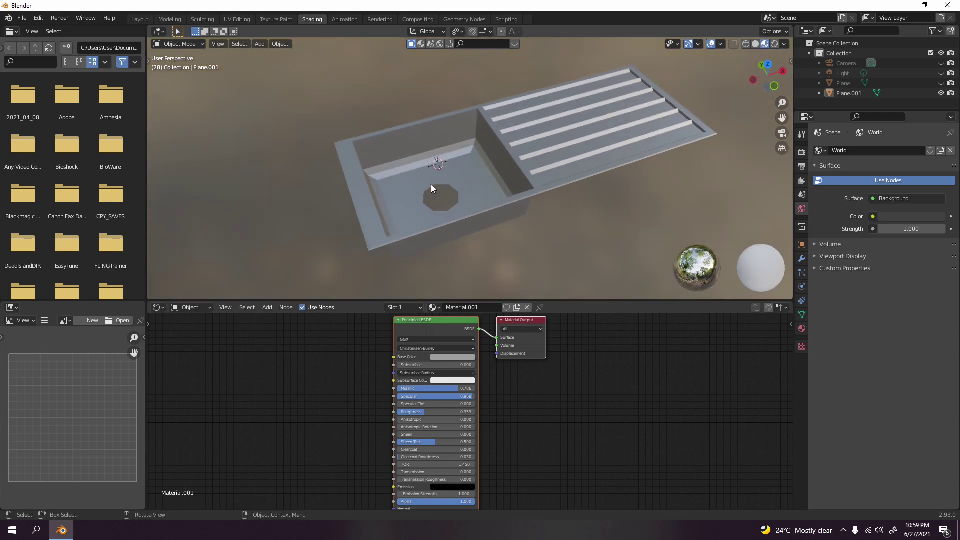
middle_drag(506, 259, 543, 200)
click(543, 200)
middle_drag(574, 170, 470, 192)
click(608, 212)
key(Tab)
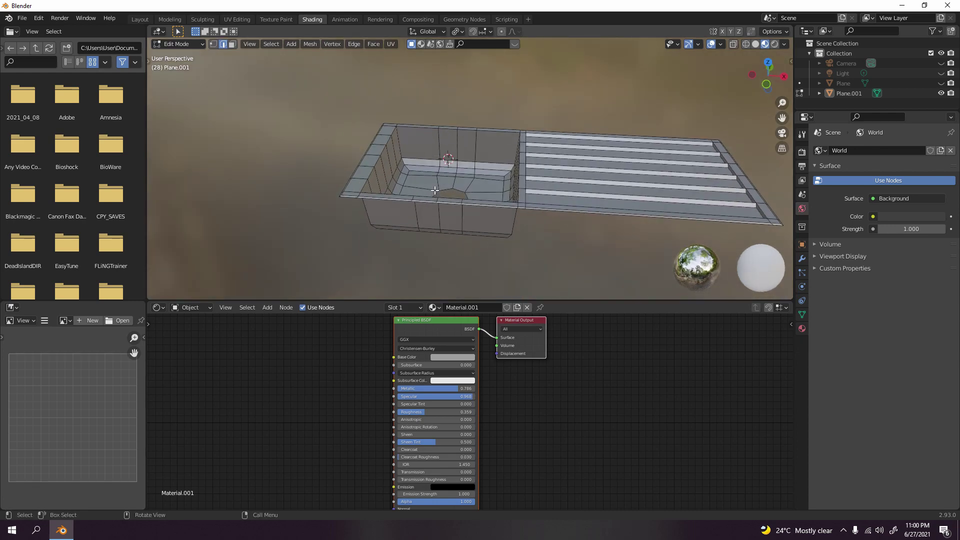
shift+middle_drag(435, 190, 330, 192)
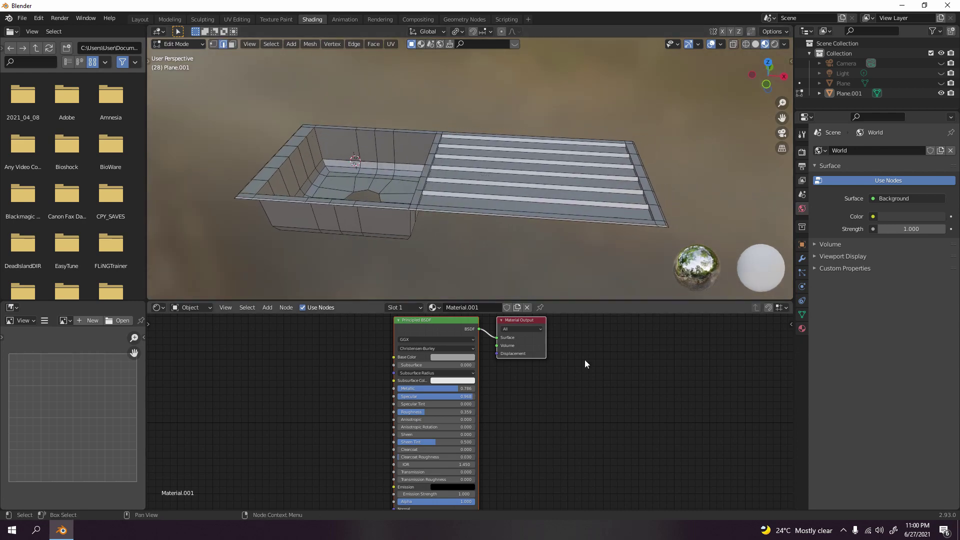
key(Tab)
middle_drag(585, 246, 583, 132)
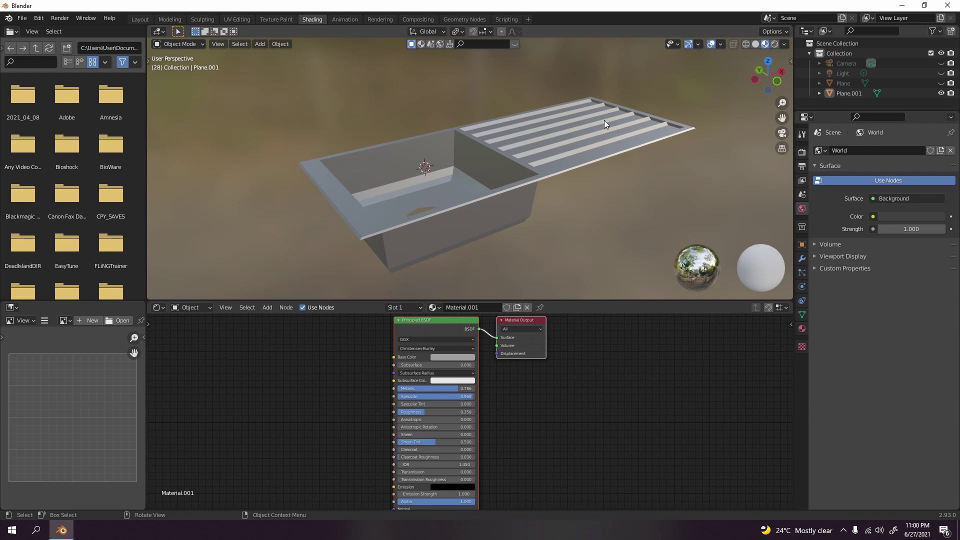
middle_drag(635, 203, 627, 162)
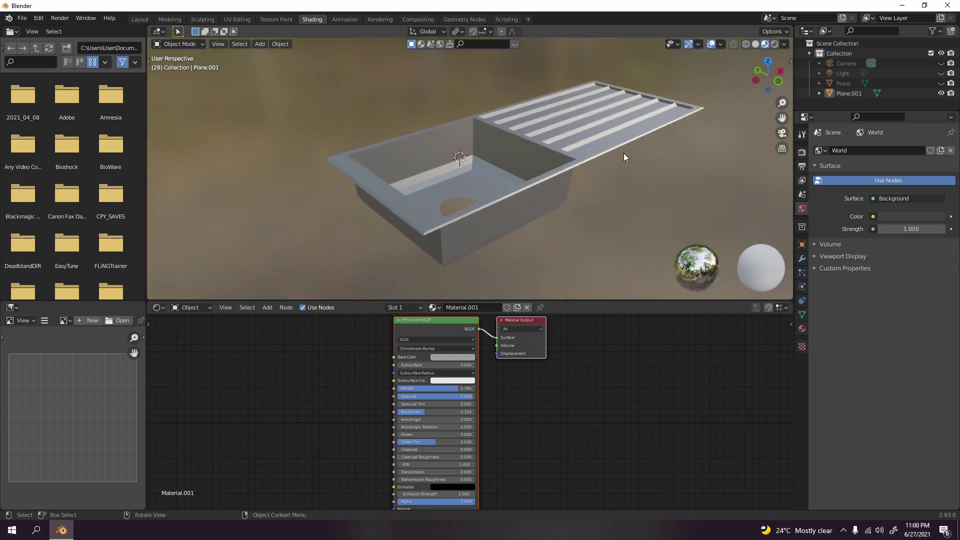